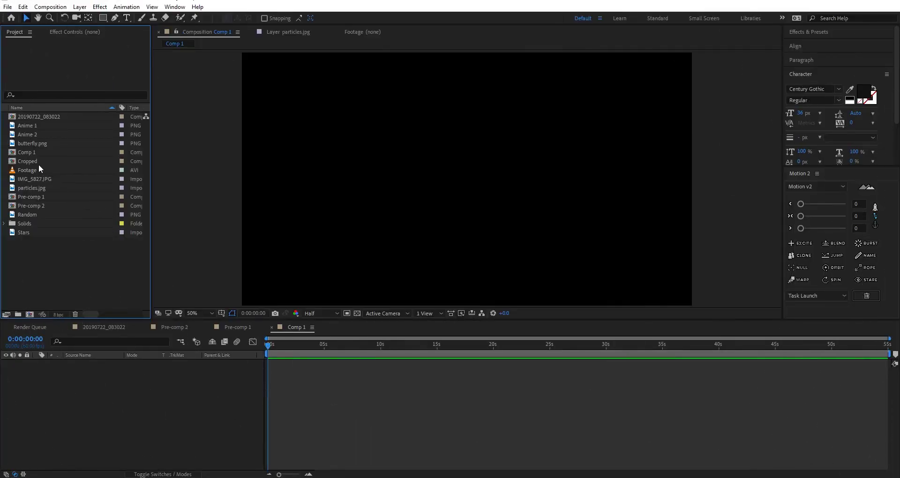
Step: Preview the Footage clip of the handheld book and add it to the Comp 1 timeline
double_click(28, 171)
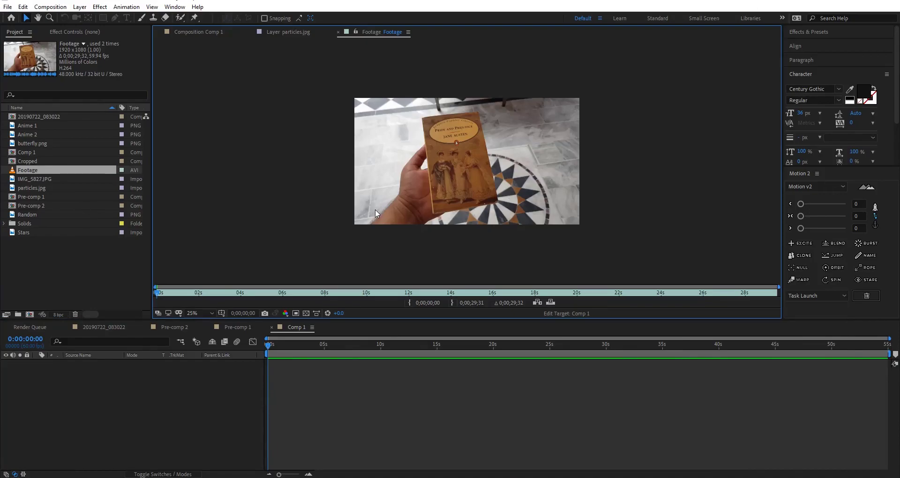
key("period")
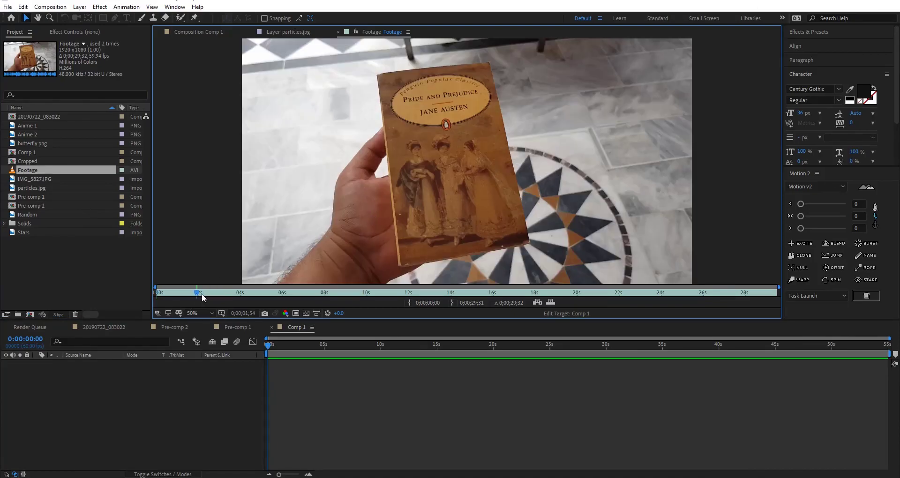
left_click_drag(315, 293, 627, 294)
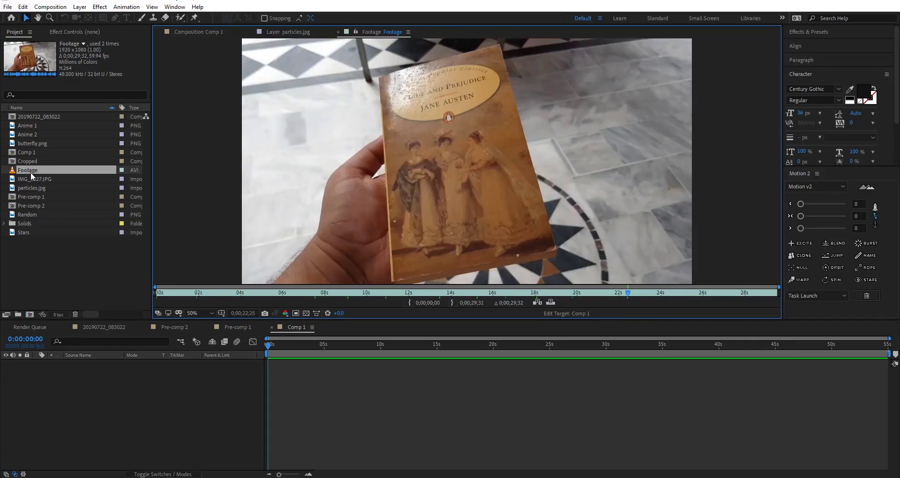
left_click_drag(30, 171, 92, 373)
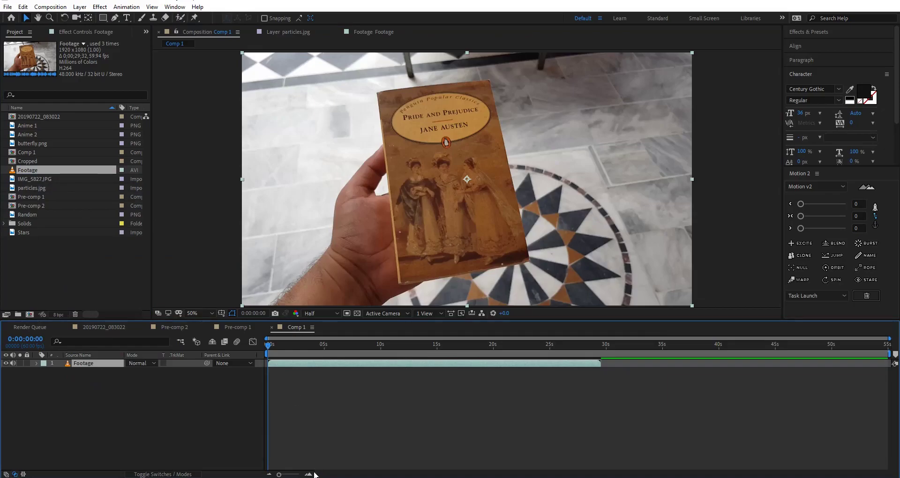
Step: Set the work area from about 0:00:08:34 to 0:00:13:16 and trim Comp 1 to it
left_click(363, 345)
left_click_drag(264, 355, 406, 345)
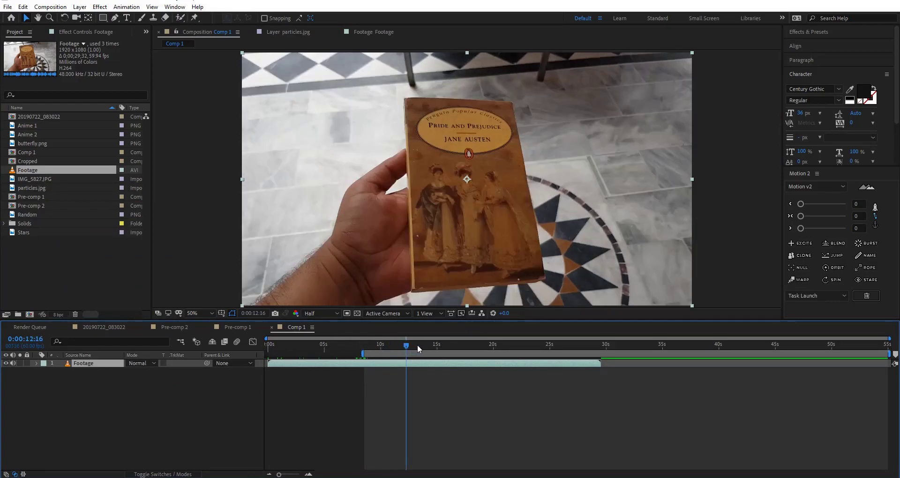
left_click(418, 345)
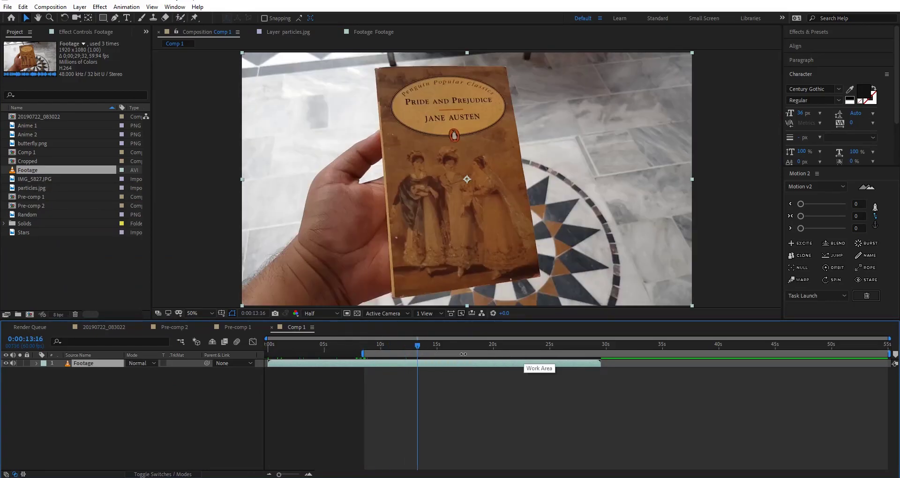
mouse_move(889, 352)
left_mouse_down()
mouse_move(460, 346)
mouse_move(420, 357)
left_mouse_up()
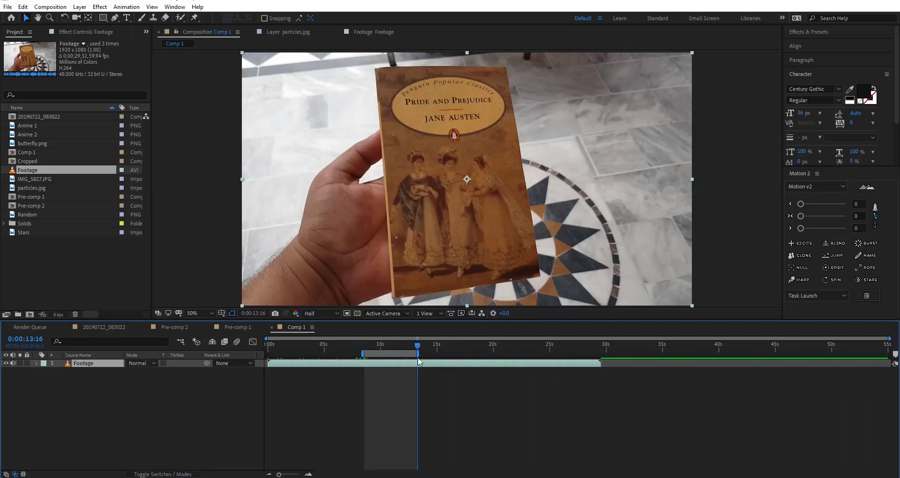
right_click(398, 352)
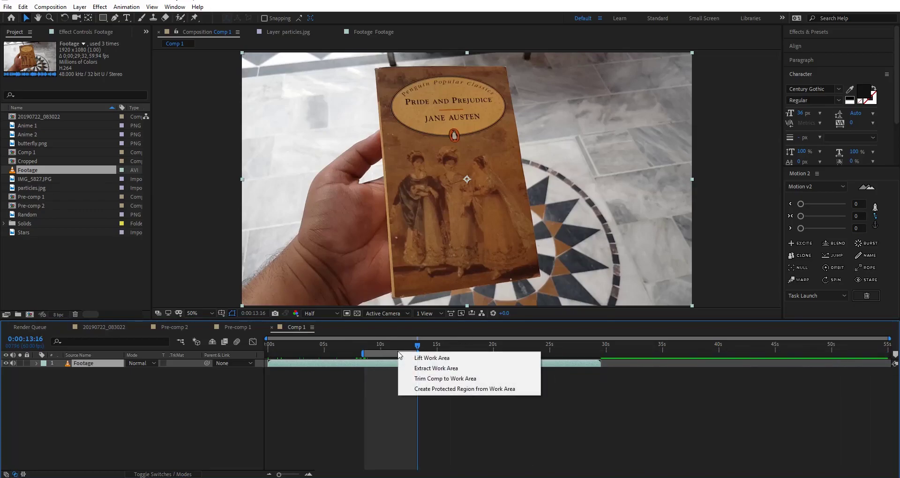
left_click(427, 379)
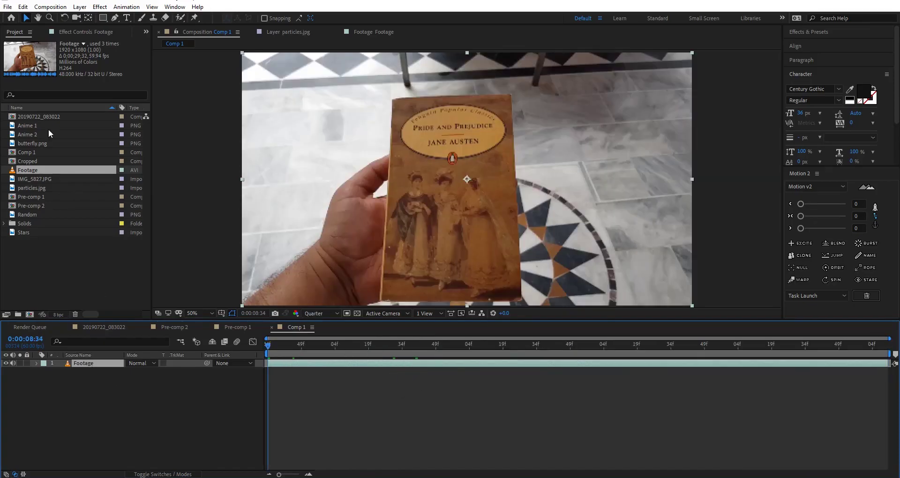
Step: Duplicate the Footage layer and draw a closed four-point Pen mask loosely around the book on the upper copy
left_click(22, 6)
left_click(55, 129)
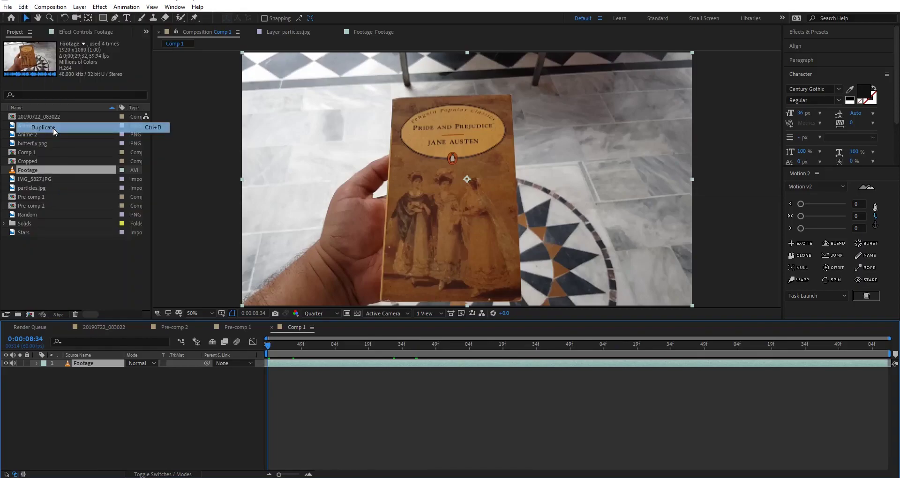
left_click(115, 19)
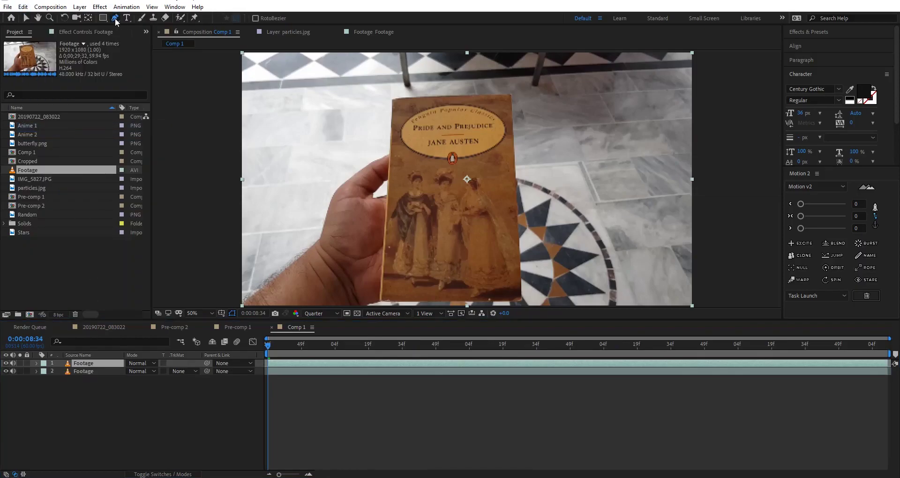
left_click(386, 95)
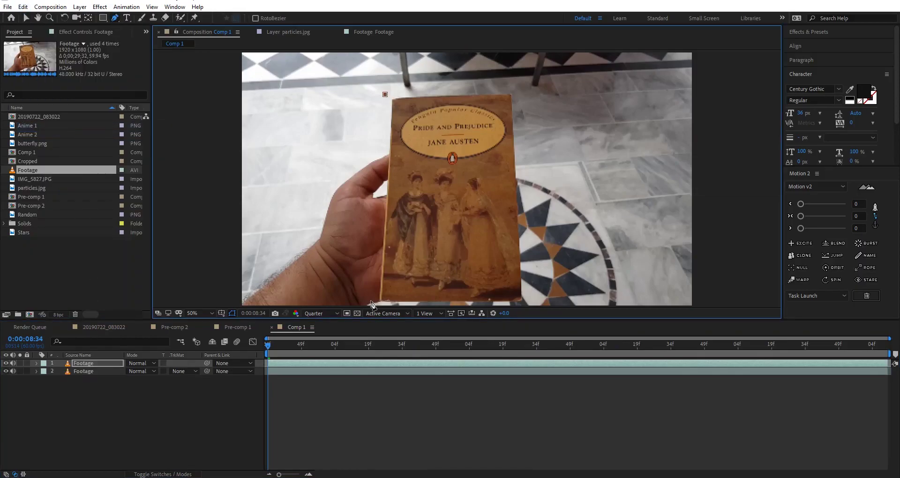
left_click_drag(371, 304, 372, 273)
left_click(372, 273)
left_click(527, 272)
left_click_drag(522, 81, 521, 161)
left_click(520, 137)
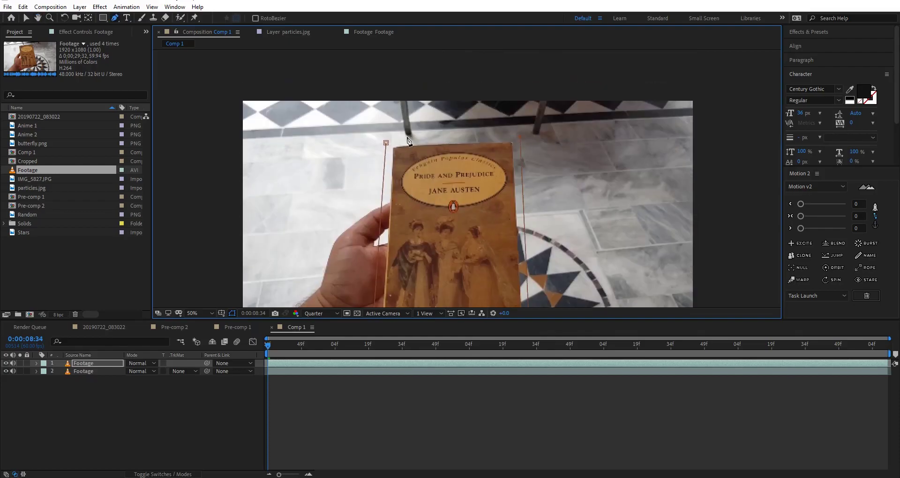
left_click(386, 142)
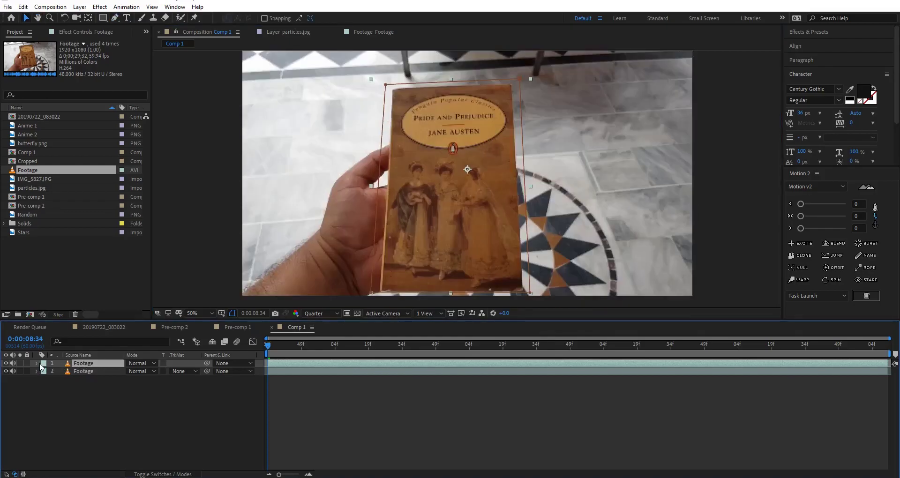
Step: Track Mask 1 on the upper Footage layer forward to the end of the composition
left_click(36, 364)
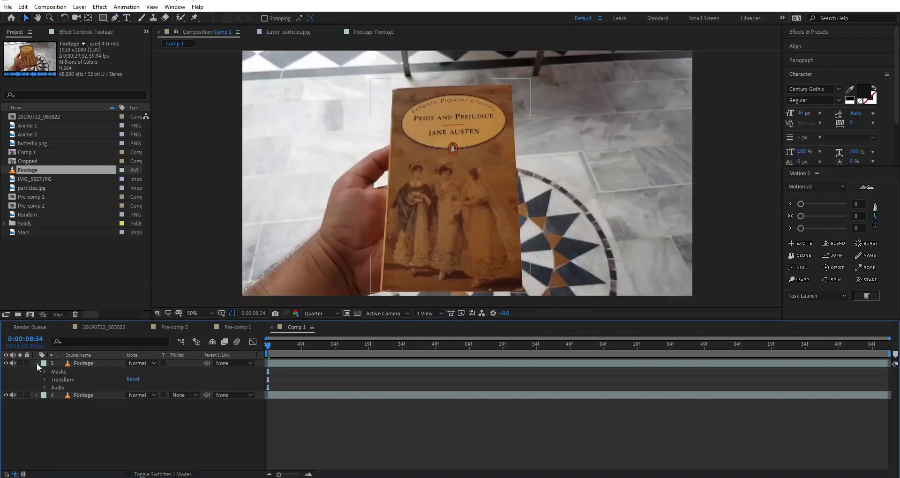
left_click(44, 372)
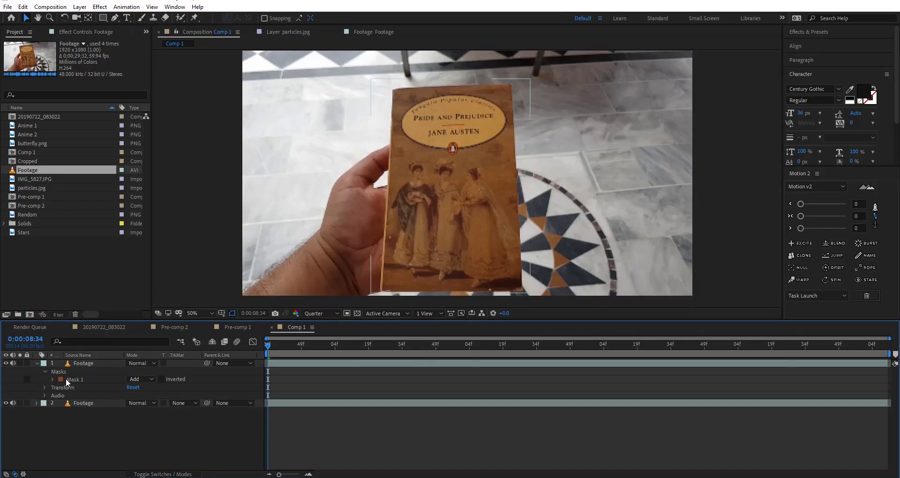
left_click(79, 386)
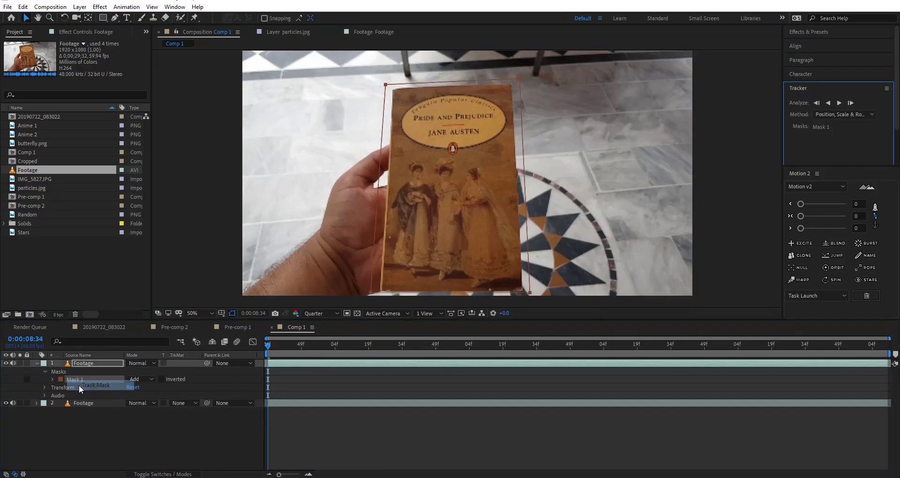
left_click(840, 103)
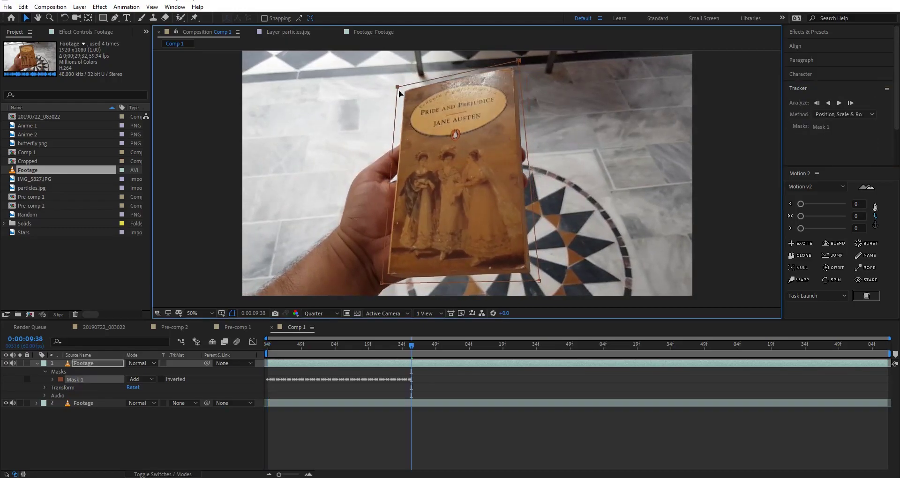
left_click(840, 105)
left_click(840, 103)
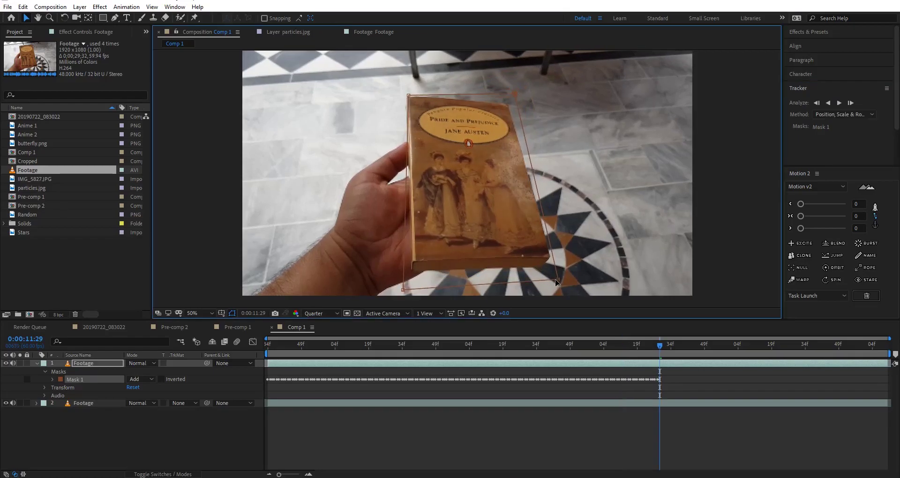
left_click(840, 103)
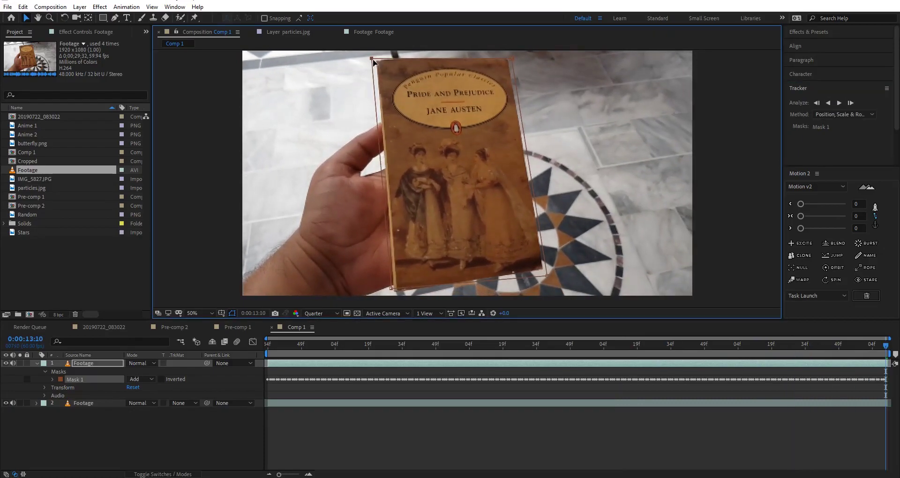
Step: Hide the lower Footage layer and scrub through the composition to check the tracked mask around the book
key("Home")
left_click(5, 403)
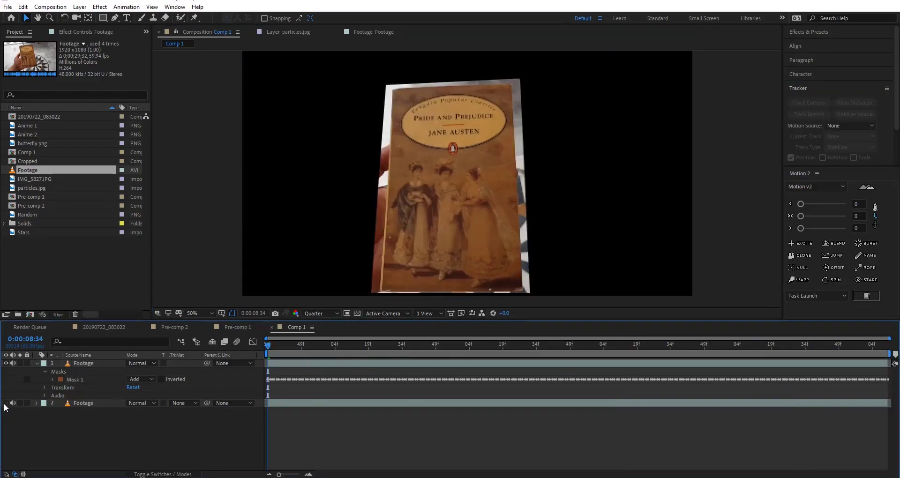
left_click_drag(330, 347, 674, 365)
key("Home")
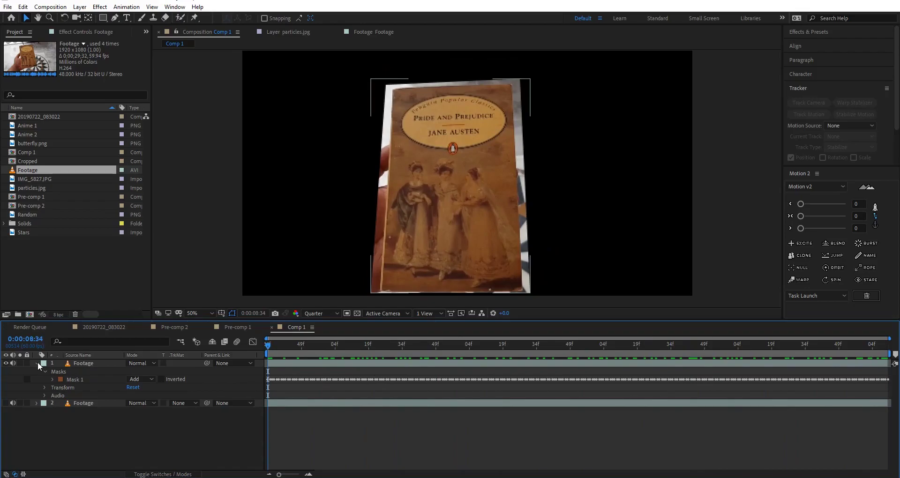
Step: Pre-compose the masked Footage layer as "Masked", moving all attributes into the new composition
left_click(37, 363)
left_click(79, 367)
left_click(23, 6)
mouse_move(10, 7)
mouse_move(41, 10)
mouse_move(78, 8)
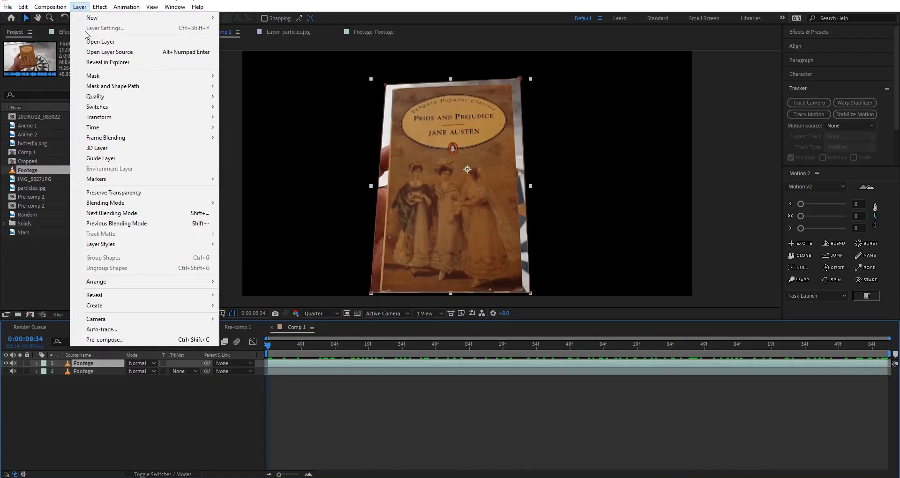
left_click(104, 342)
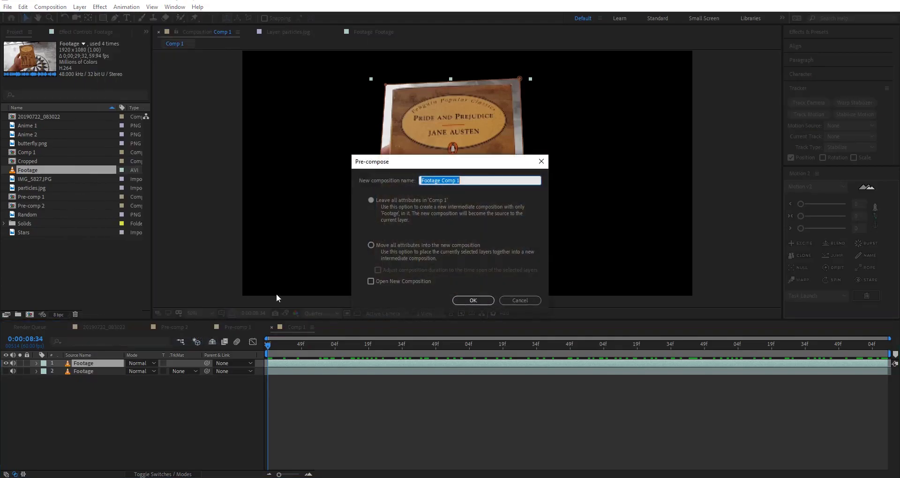
type("Masked")
left_click(401, 245)
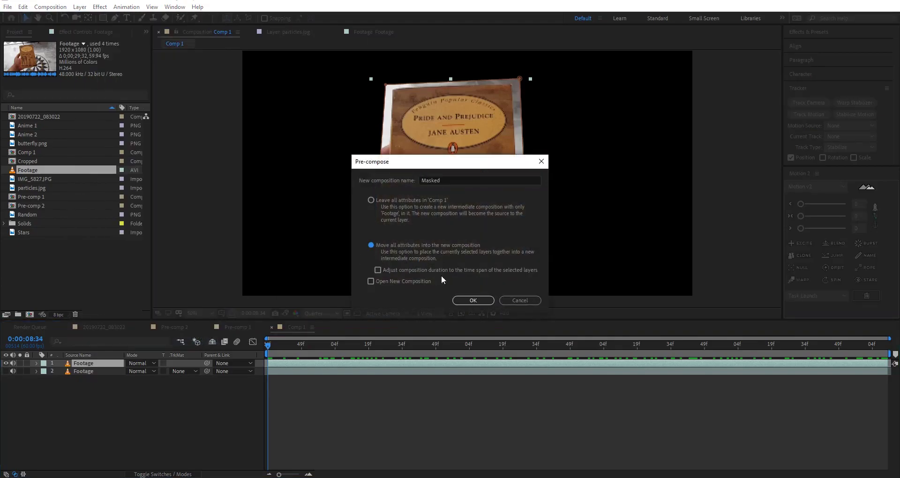
left_click(469, 300)
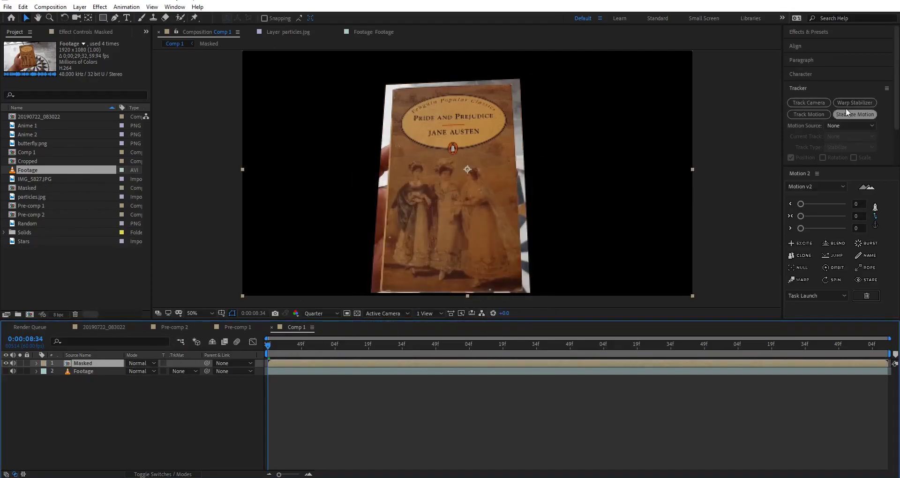
Step: Run the 3D camera tracker on the Masked layer and create a solid and camera from track points on the book cover
left_click(810, 88)
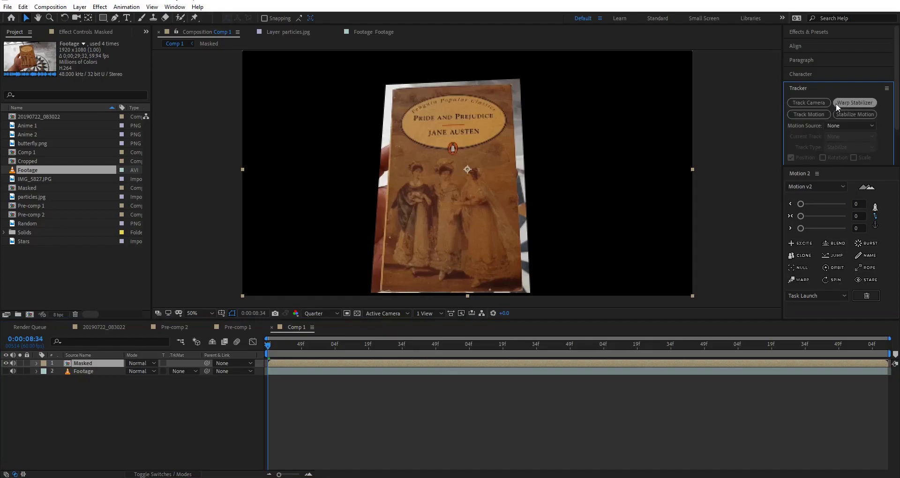
left_click(808, 103)
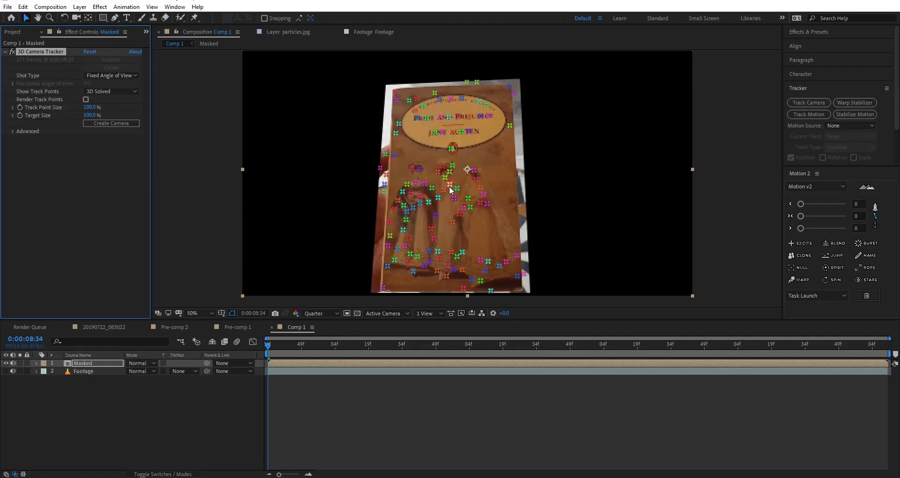
mouse_move(498, 142)
left_mouse_down()
mouse_move(505, 230)
mouse_move(444, 246)
mouse_move(401, 201)
mouse_move(397, 126)
mouse_move(422, 96)
mouse_move(492, 101)
mouse_move(500, 138)
mouse_move(447, 148)
left_mouse_up()
right_click(443, 164)
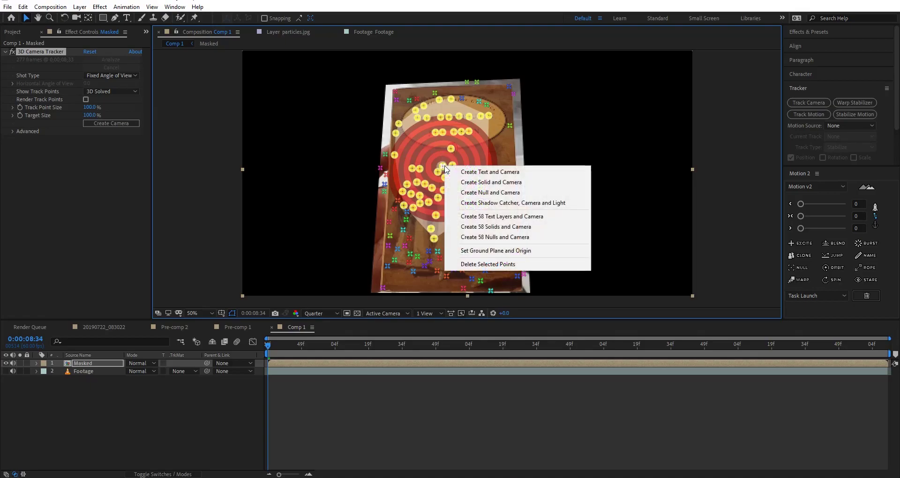
left_click(519, 187)
left_click(333, 424)
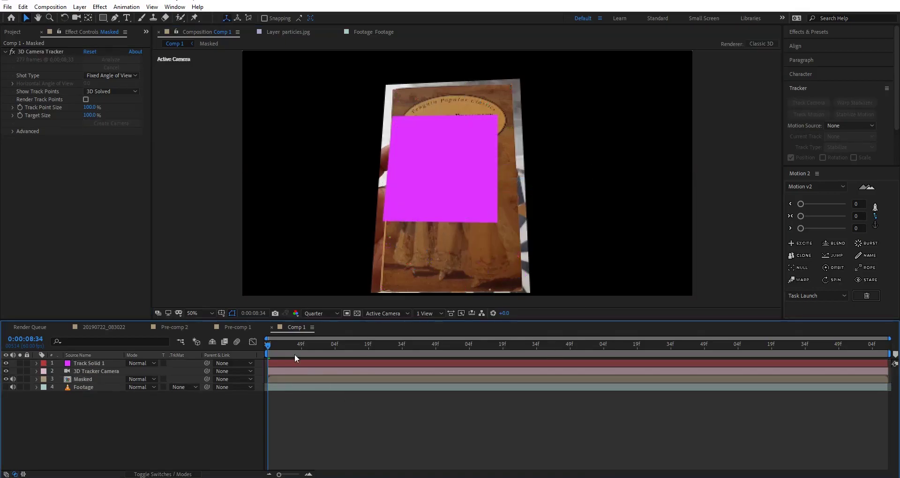
Step: Hide the Masked layer, show the original Footage layer, and scrub to check how the track solid follows the book
left_click_drag(291, 345, 233, 379)
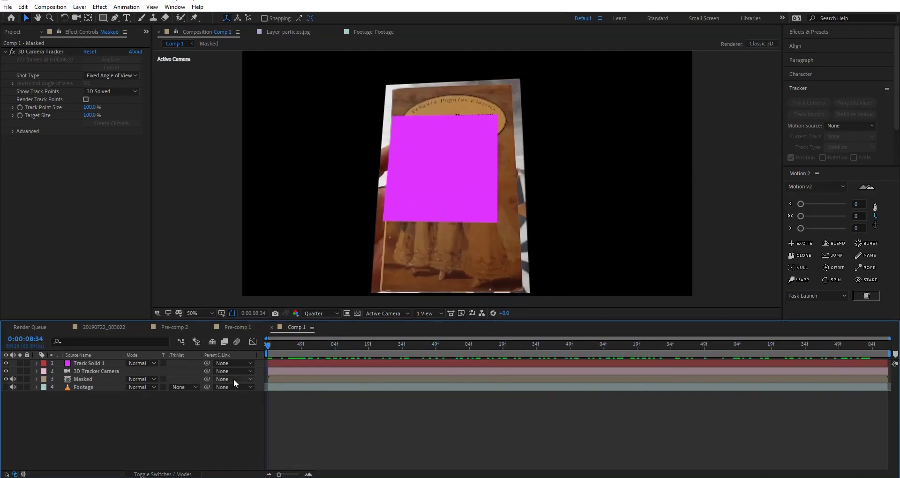
left_click(5, 380)
left_click(6, 387)
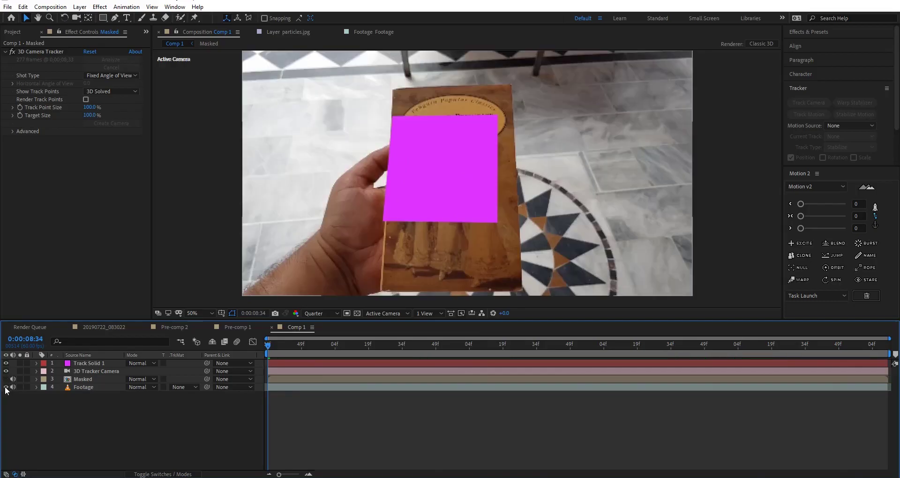
left_click_drag(276, 346, 450, 351)
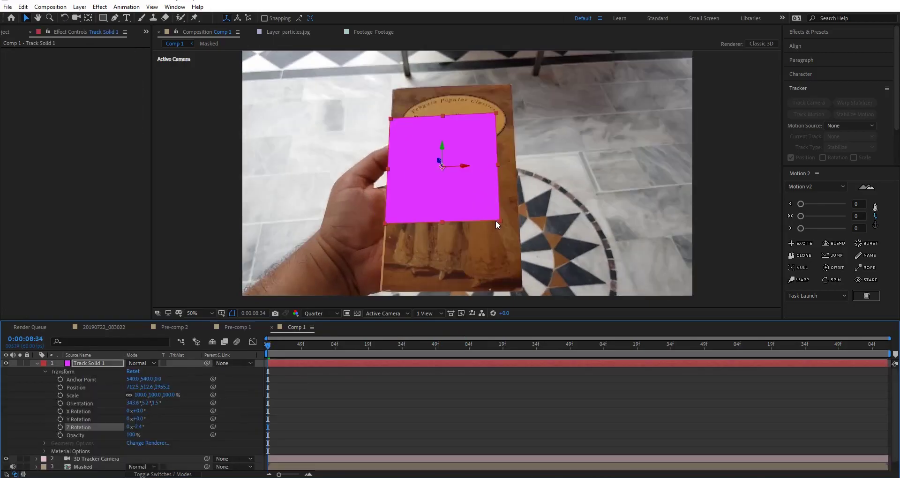
Step: Resize the track solid to cover the whole book and set its opacity to 30%
left_click_drag(499, 221, 534, 299)
key("t")
left_click_drag(131, 370, 104, 379)
Step: Activate the Pen tool and set the composition's preview resolution to Full
left_click(115, 17)
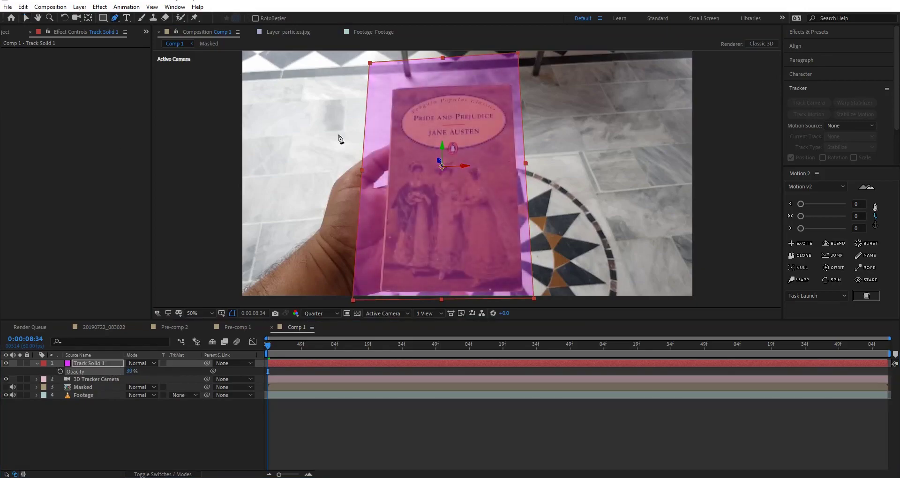
left_click(323, 315)
left_click(320, 337)
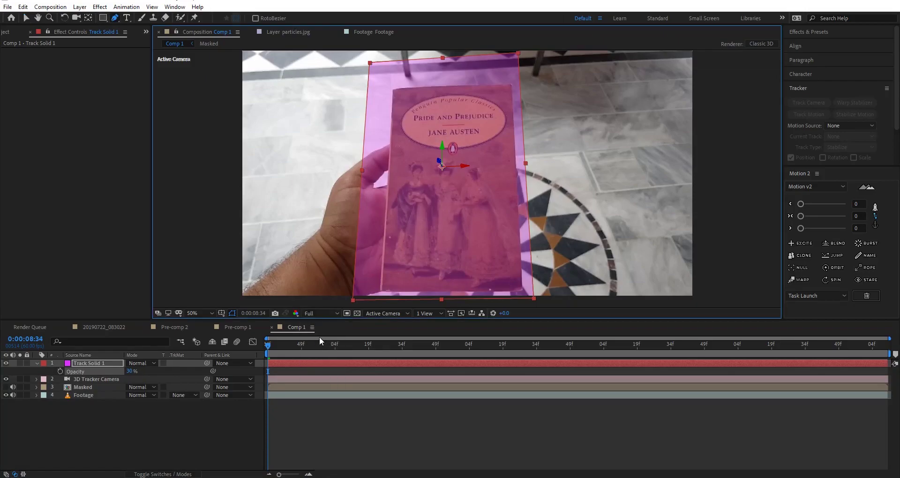
Step: Draw a closed mask on the track solid that follows the outline of the book's front cover
scroll(411, 124, "up", 2)
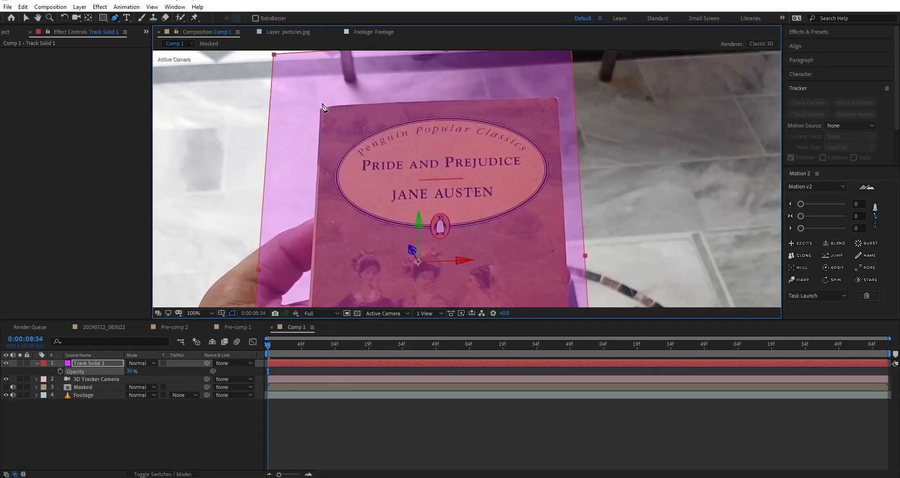
left_click(321, 108)
left_click(362, 104)
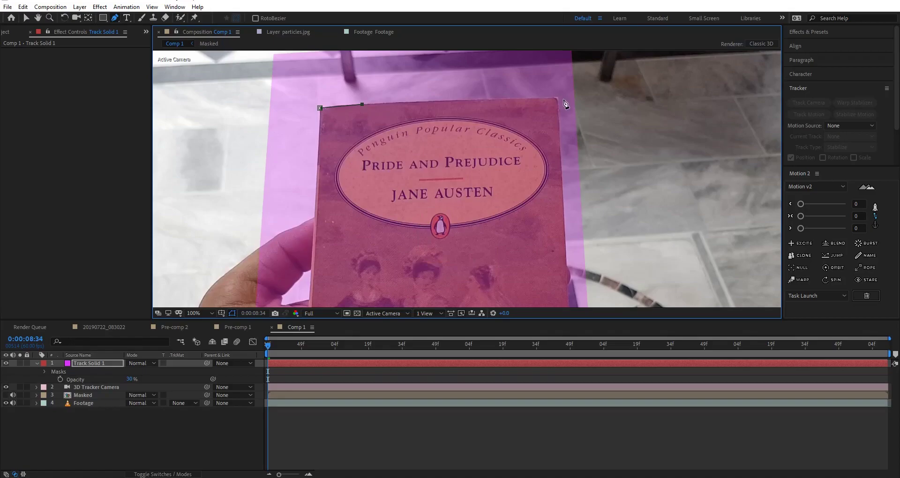
left_click(557, 97)
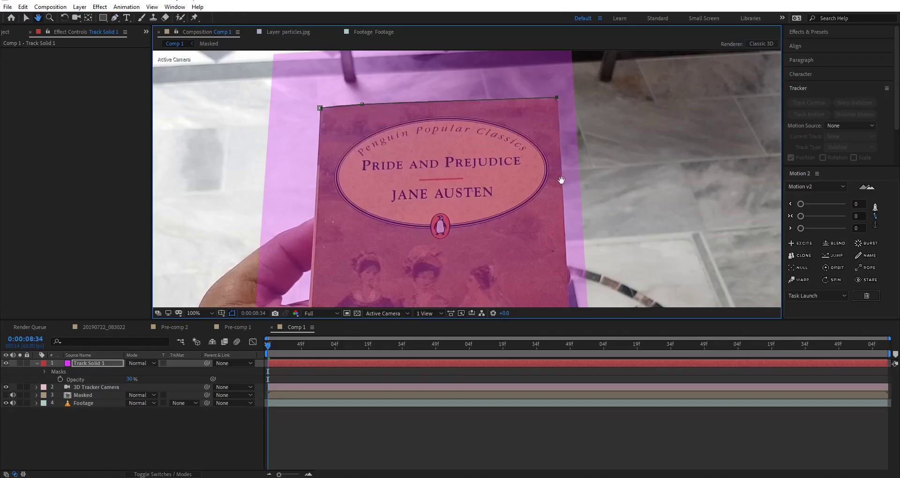
scroll(563, 136, "down", 5)
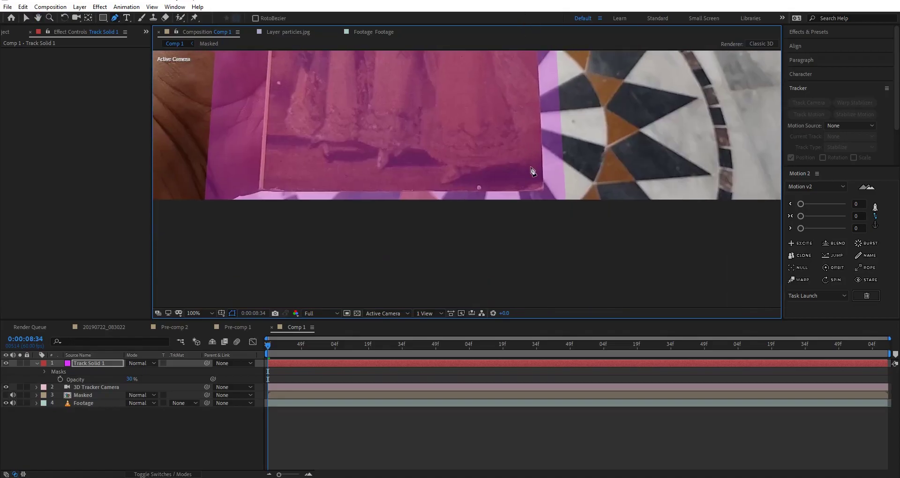
left_click(543, 189)
left_click(261, 190)
left_click_drag(265, 166, 328, 272)
left_click(314, 82)
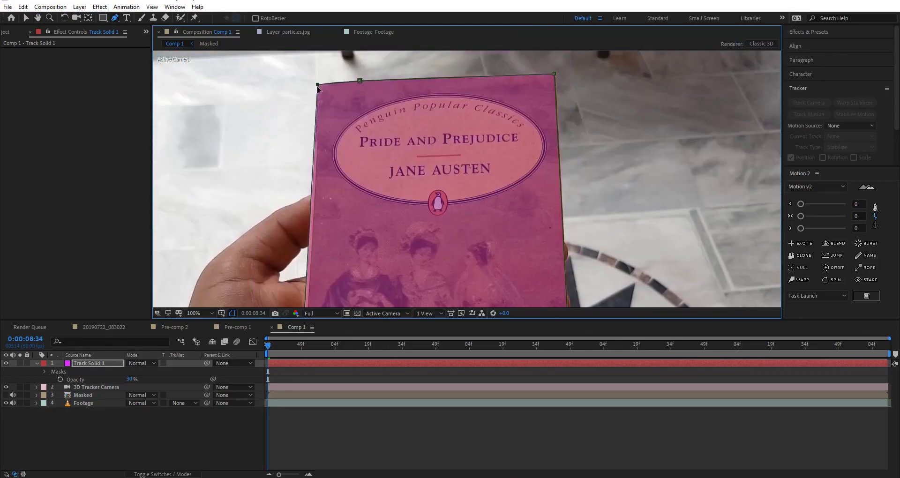
Step: Reveal Mask 1's properties on the track solid and start keyframing its mask path at 0:00:08:34
left_click(28, 19)
scroll(377, 129, "down", 1)
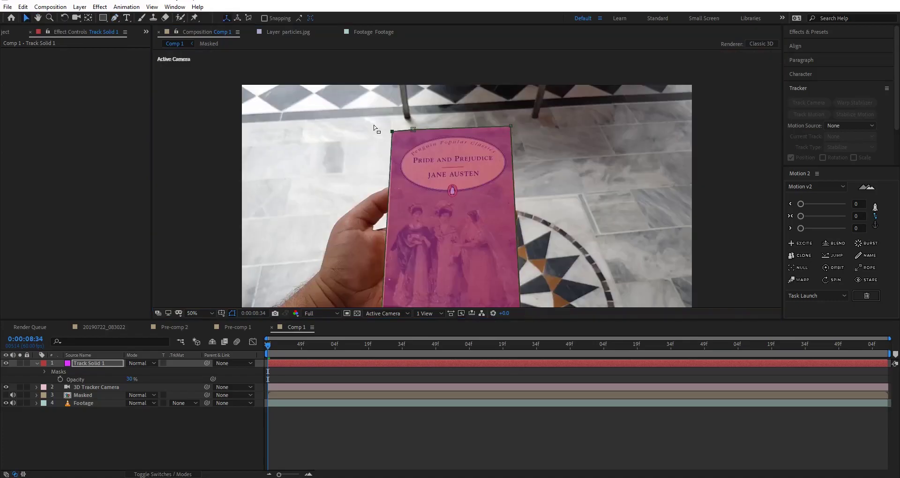
left_click_drag(424, 185, 411, 125)
key("v")
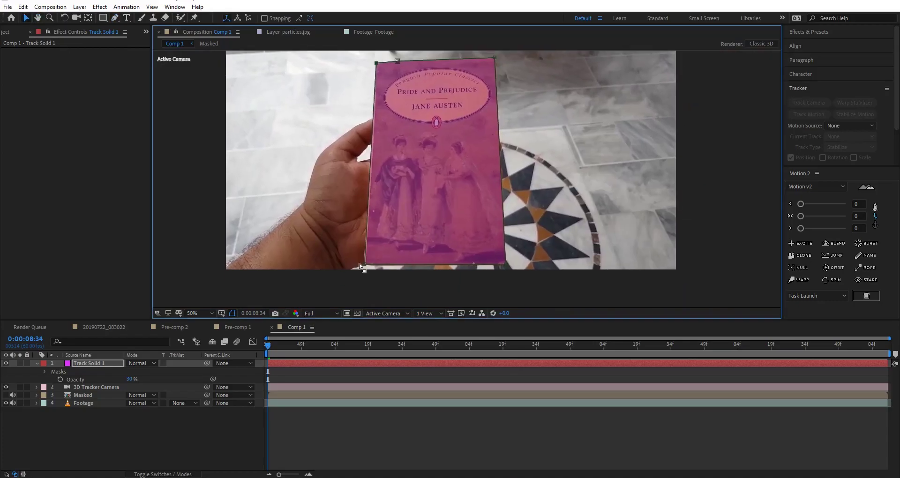
left_click(35, 362)
left_click(34, 362)
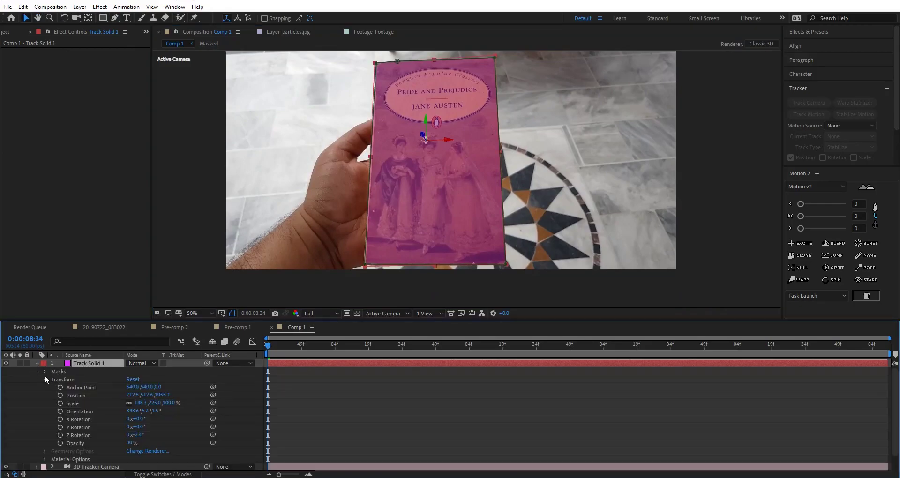
left_click(44, 379)
left_click(44, 371)
left_click(52, 379)
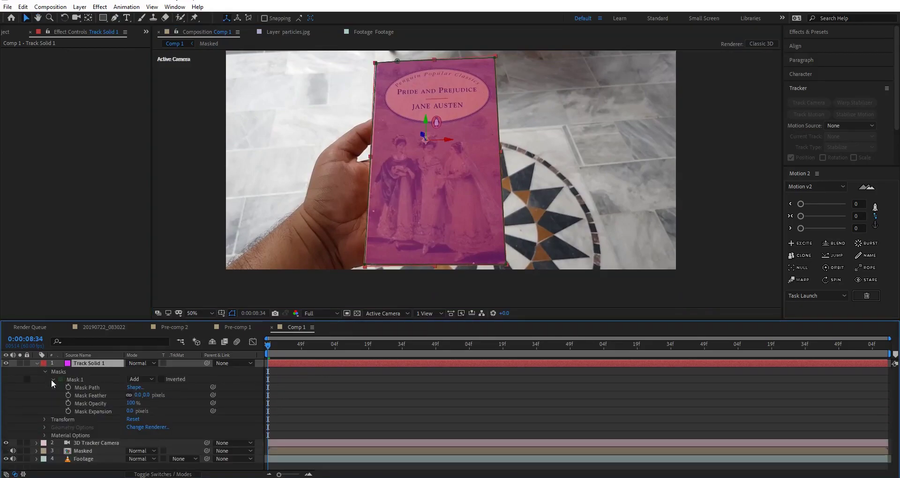
left_click(68, 387)
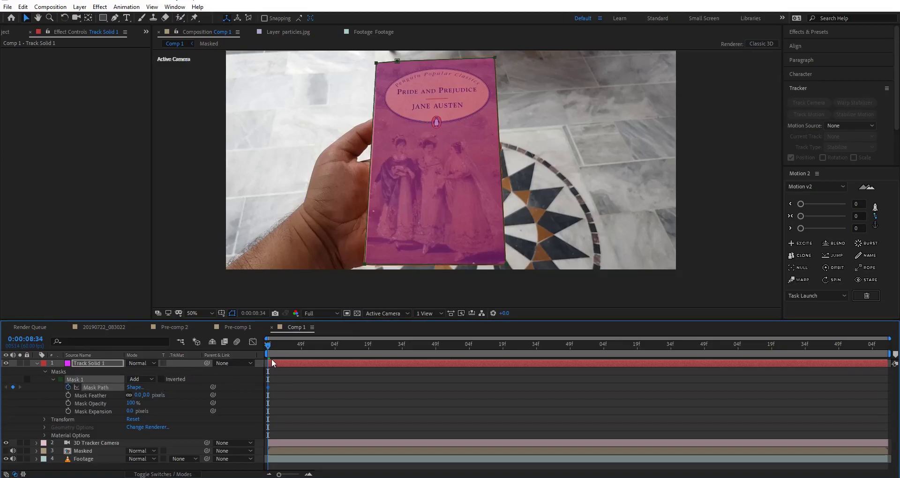
Step: Adjust the mask corners to the book cover at 0:00:08:54, adding a mask path keyframe
key("shift+Page_Down")
key("shift+Page_Down")
left_click_drag(477, 228, 466, 252)
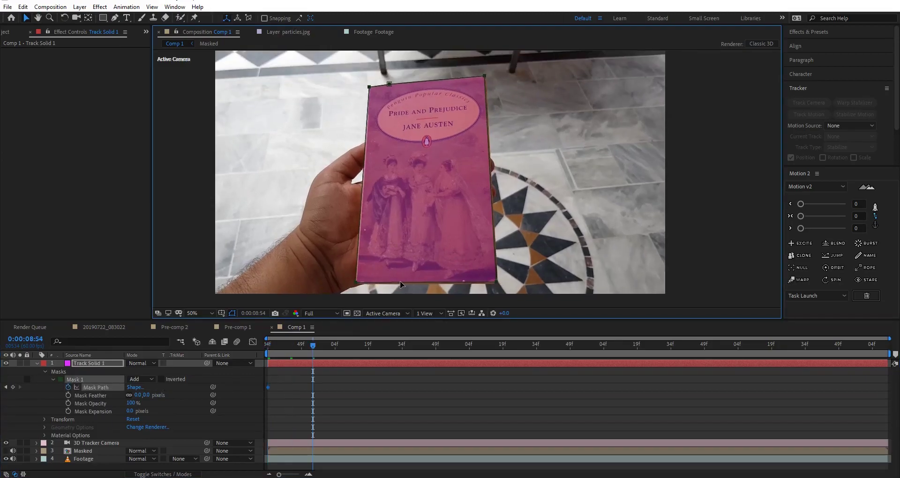
mouse_move(353, 285)
left_mouse_down()
mouse_move(362, 278)
mouse_move(354, 284)
left_mouse_up()
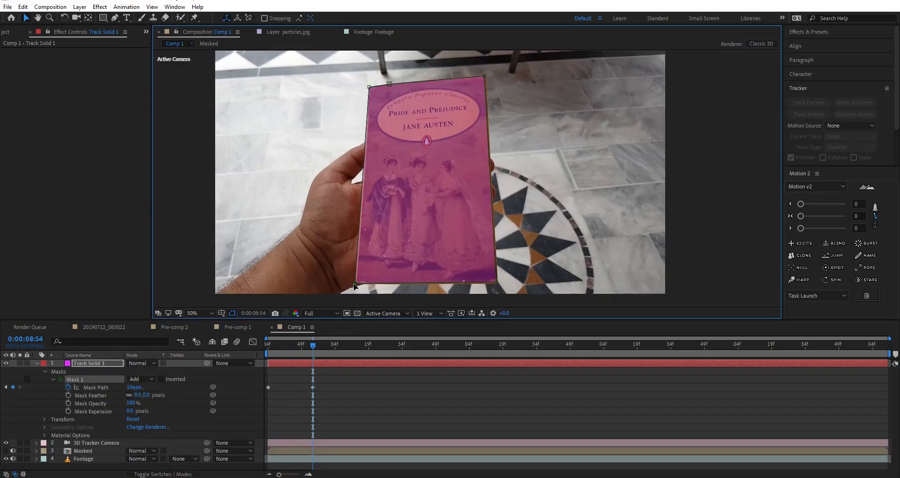
Step: Align the mask corners with the tilted book cover at 0:00:09:34
key("shift+Page_Down")
key("shift+Page_Down")
key("shift+Page_Down")
key("shift+Page_Down")
left_click_drag(377, 88, 378, 90)
left_click_drag(496, 267, 497, 266)
left_click_drag(483, 66, 486, 65)
Step: Refit the mask corners to the book cover at 0:00:09:54, 0:00:10:14 and 0:00:10:34
key("shift+Page_Down")
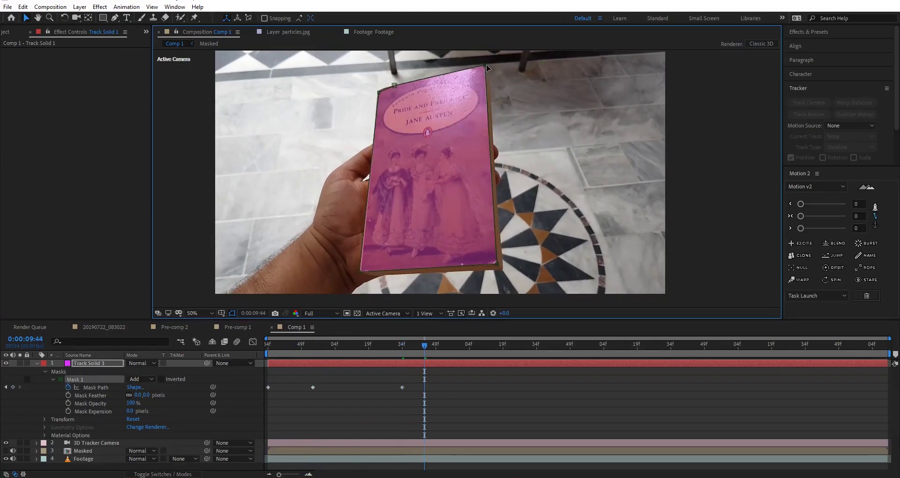
key("shift+Page_Down")
key("shift+Page_Down")
key("shift+Page_Down")
left_click_drag(486, 70, 489, 72)
key("shift+Page_Down")
key("shift+Page_Down")
left_click_drag(380, 90, 380, 91)
left_click_drag(493, 79, 494, 79)
left_click_drag(507, 276, 507, 275)
Step: Keyframe the mask path to match the cover's corners at 0:00:10:54 and 0:00:11:14
key("shift+Page_Down")
key("shift+Page_Down")
left_click_drag(386, 93, 384, 94)
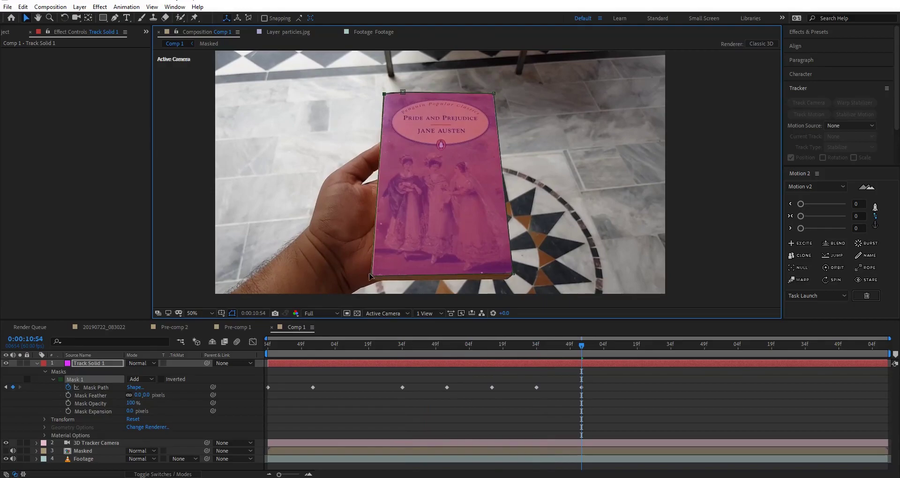
left_click_drag(494, 96, 491, 102)
key("shift+Page_Down")
key("shift+Page_Down")
left_click_drag(513, 273, 519, 267)
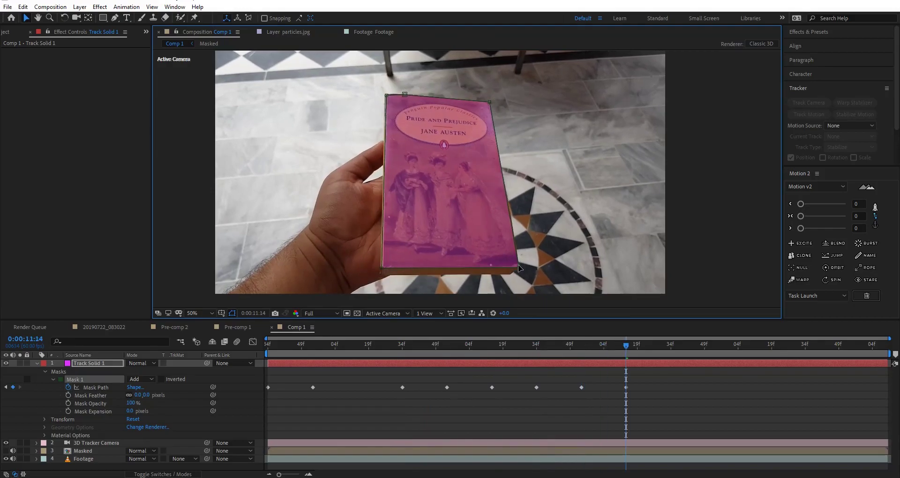
left_click_drag(382, 269, 384, 268)
left_click_drag(387, 96, 385, 96)
Step: Reposition all four mask corners onto the book cover at 0:00:11:34, excluding the book's page edge
key("shift+Page_Down")
key("shift+Page_Down")
left_click_drag(517, 266, 523, 253)
left_click_drag(381, 268, 388, 257)
left_click_drag(383, 96, 381, 97)
left_click_drag(481, 102, 480, 103)
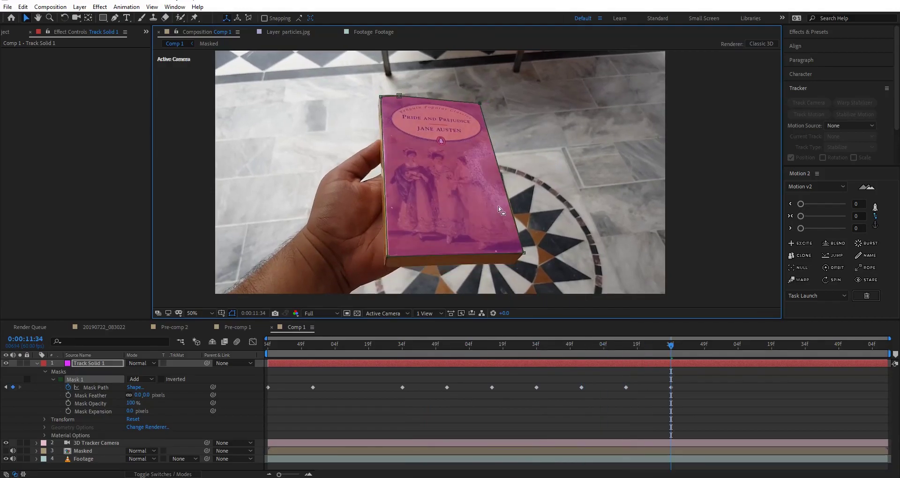
Step: Correct the mask corners against the book cover at 0:00:11:54, 0:00:12:14 and 0:00:12:34
key("shift+Page_Down")
key("shift+Page_Down")
left_click_drag(381, 96, 379, 94)
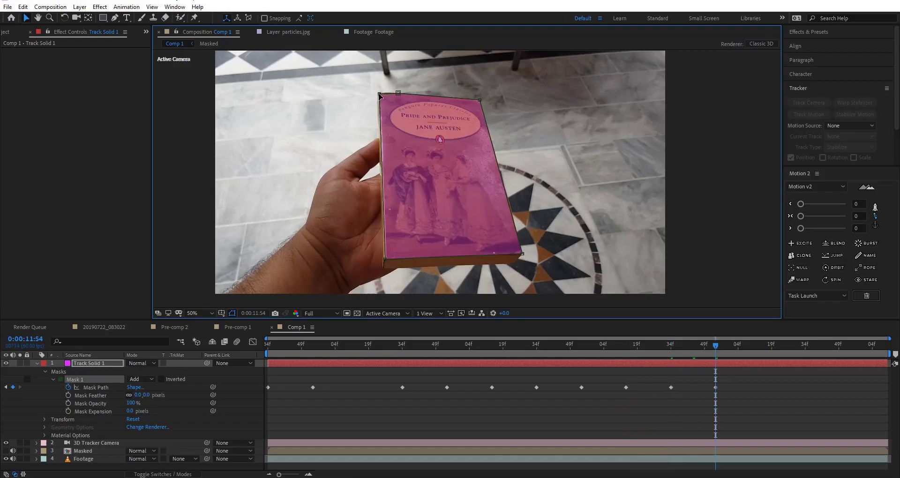
left_click_drag(522, 253, 516, 270)
key("shift+Page_Down")
key("shift+Page_Down")
key("shift+Page_Down")
key("shift+Page_Down")
left_click_drag(383, 285, 373, 287)
Step: Finish the mask path animation by fitting the corners to the cover at 0:00:12:54 and 0:00:13:10
key("shift+Page_Down")
key("shift+Page_Down")
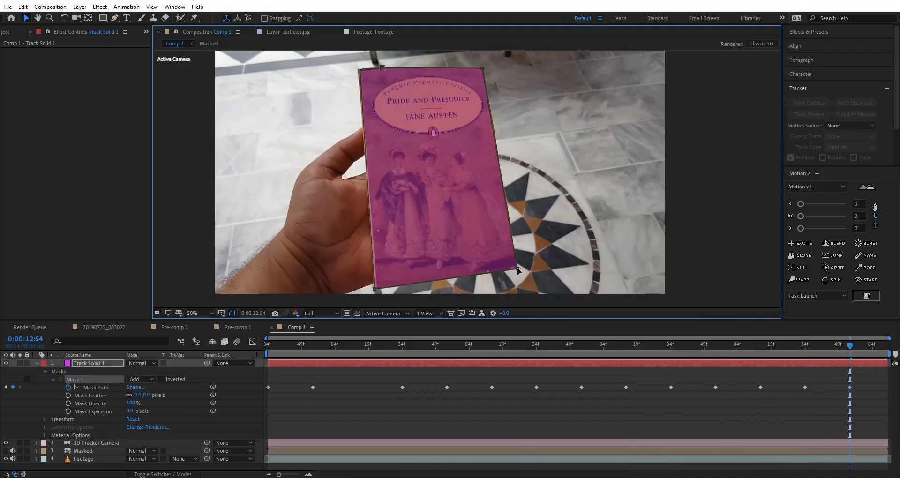
left_click_drag(482, 68, 485, 69)
left_click_drag(361, 70, 360, 70)
key("shift+Page_Down")
key("shift+Page_Down")
key("shift+Page_Up")
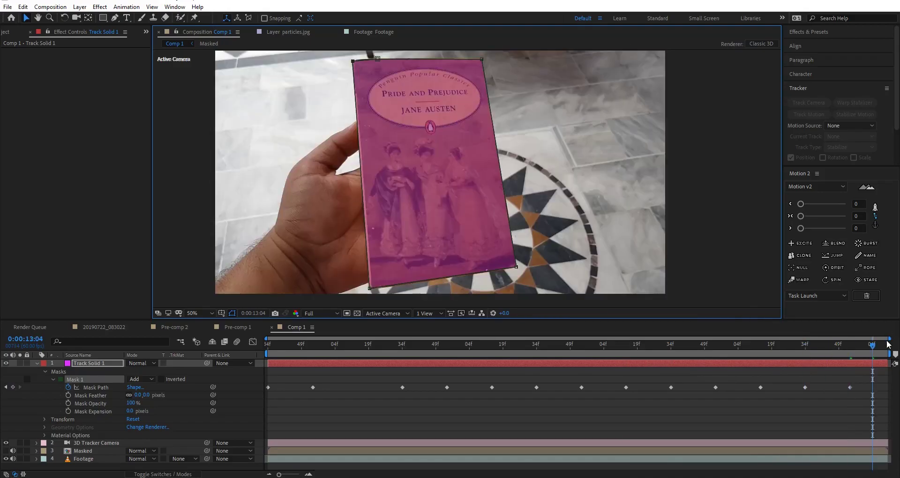
left_click(886, 345)
left_click_drag(368, 290, 368, 290)
left_click(291, 395)
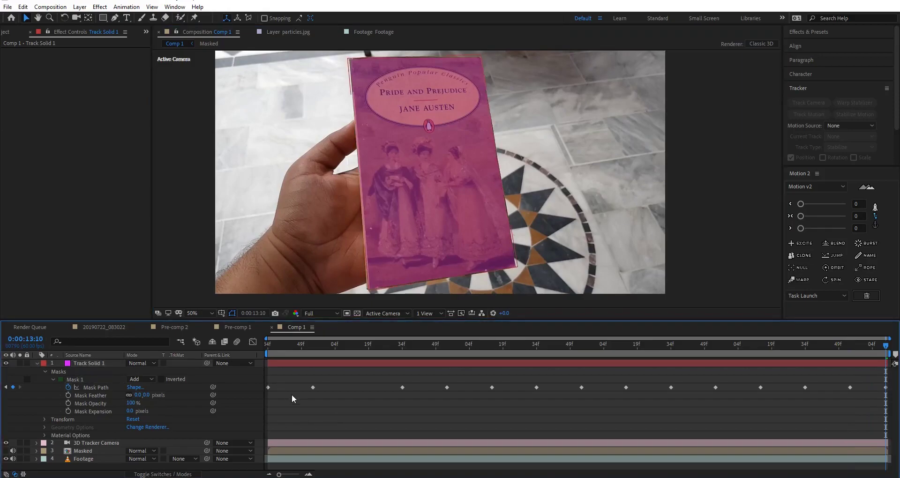
Step: Rename the track solid layer to Matte, set its opacity to 100%, and preview it over the footage
left_click(37, 365)
left_click(92, 366)
key("Return")
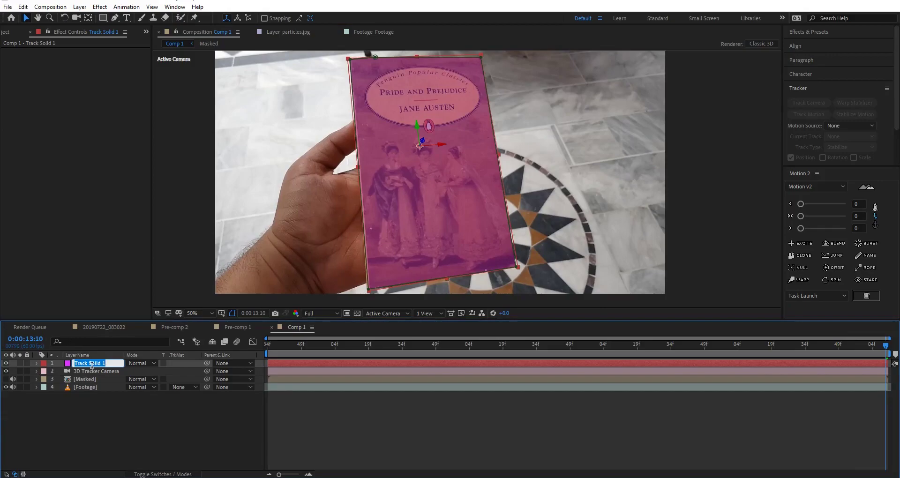
left_click(131, 400)
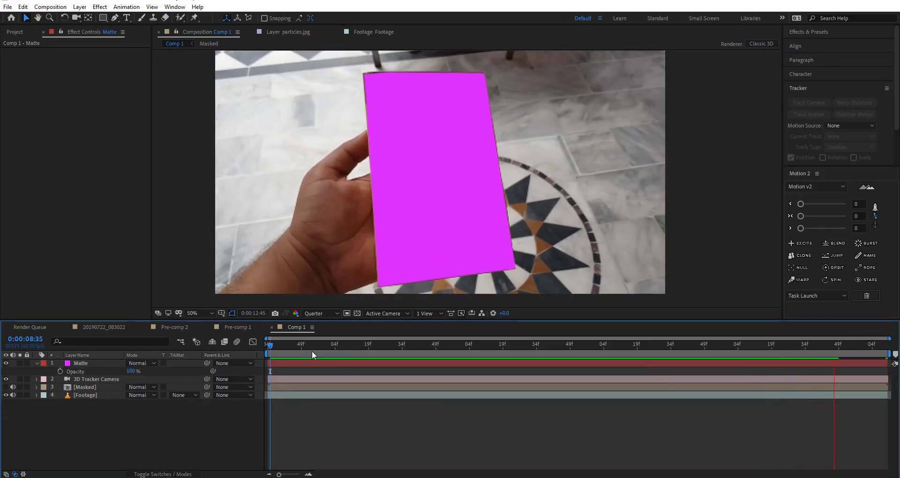
key("space")
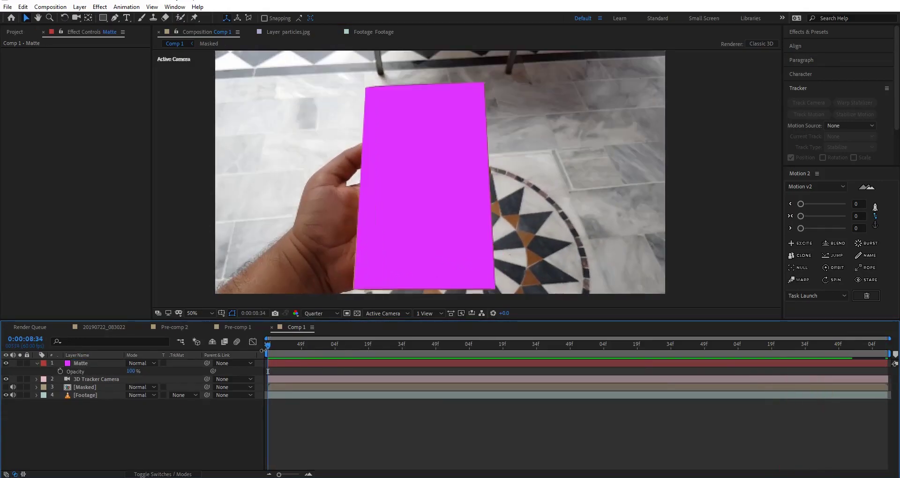
Step: Add the Stars image to Comp 1 directly above the Matte layer
left_click(15, 32)
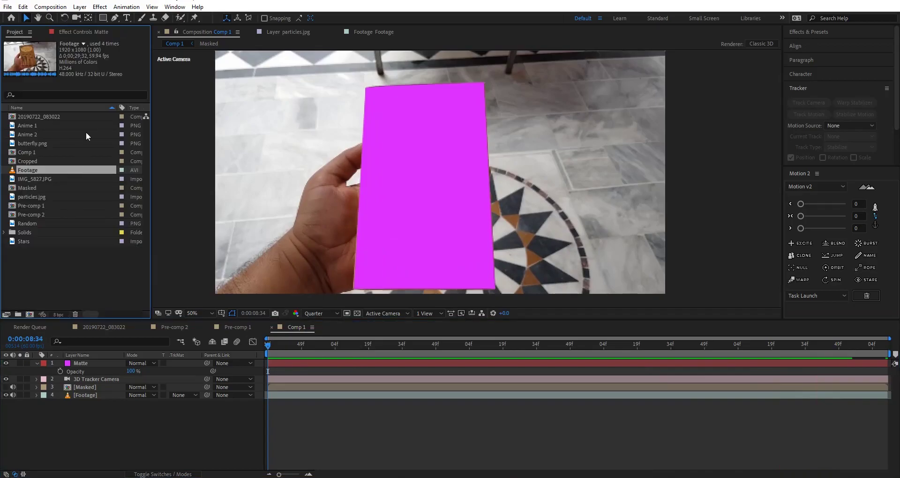
left_click(26, 241)
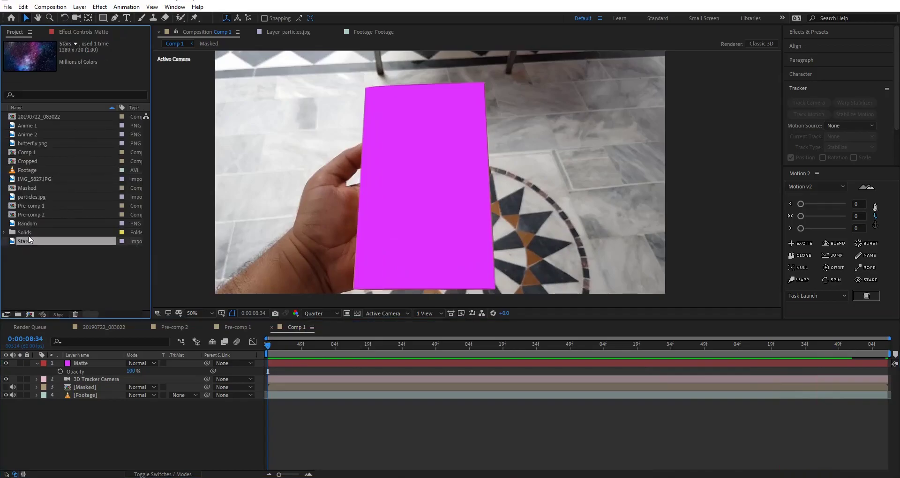
left_click_drag(26, 243, 89, 360)
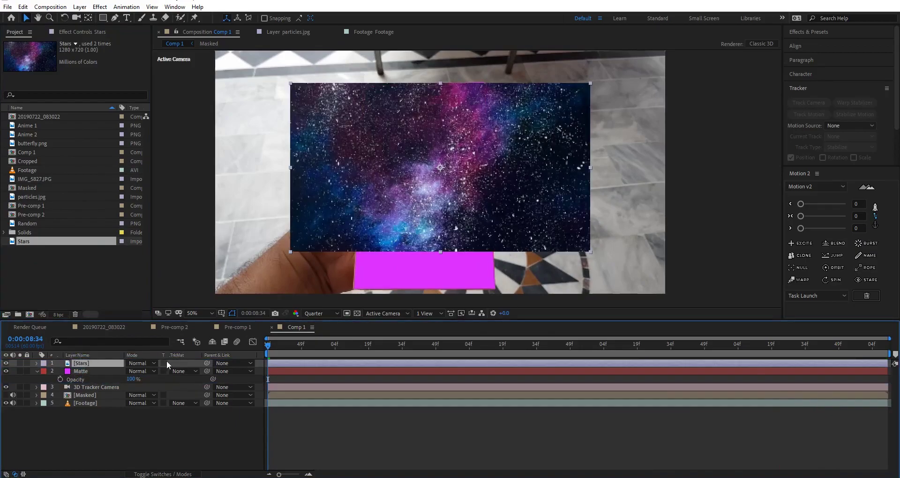
Step: Make Stars a 3D layer with Z rotation -90° and Z orientation 90°, and parent it to Matte at position 540, 540, 0
left_click(153, 474)
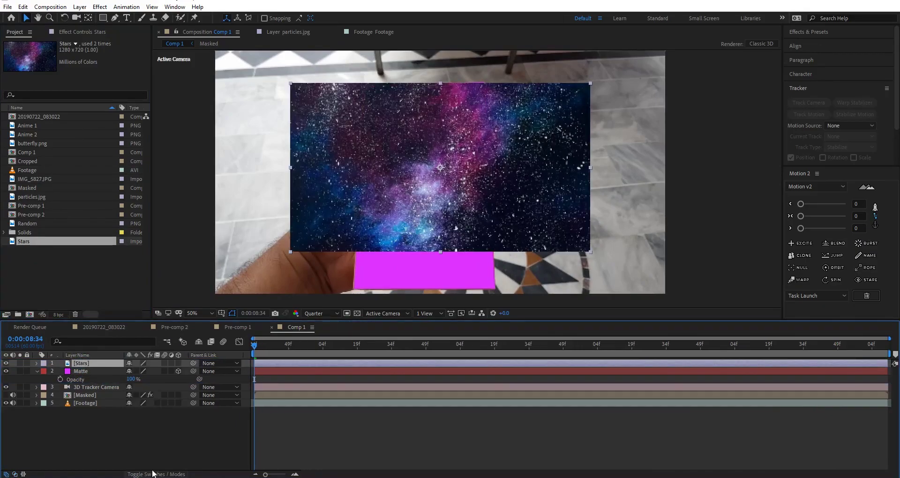
left_click(179, 363)
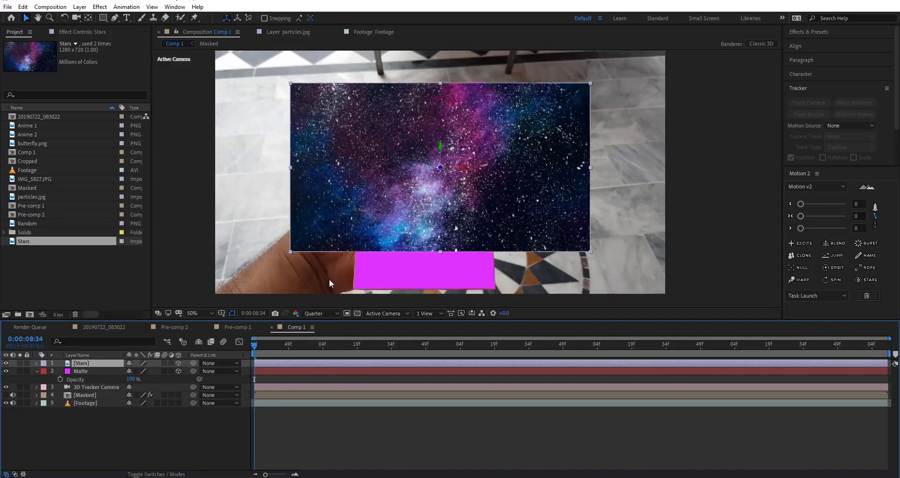
left_click_drag(419, 181, 415, 181)
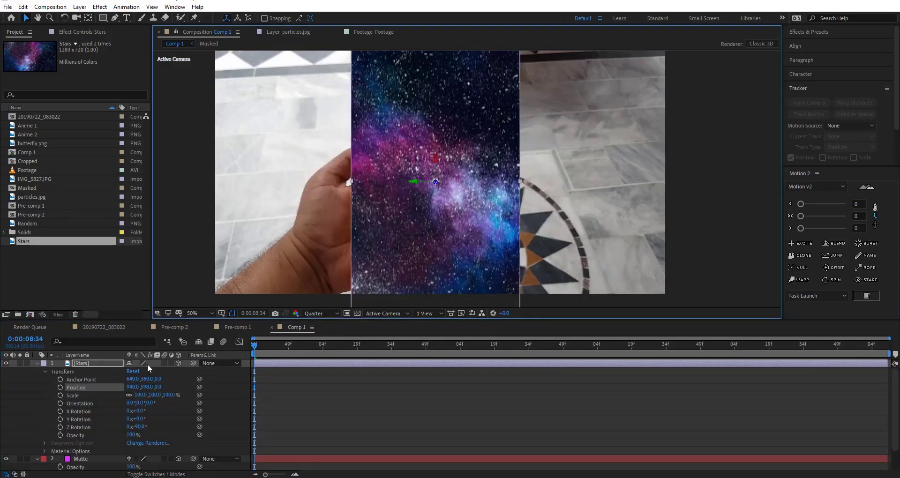
left_click_drag(193, 364, 80, 462)
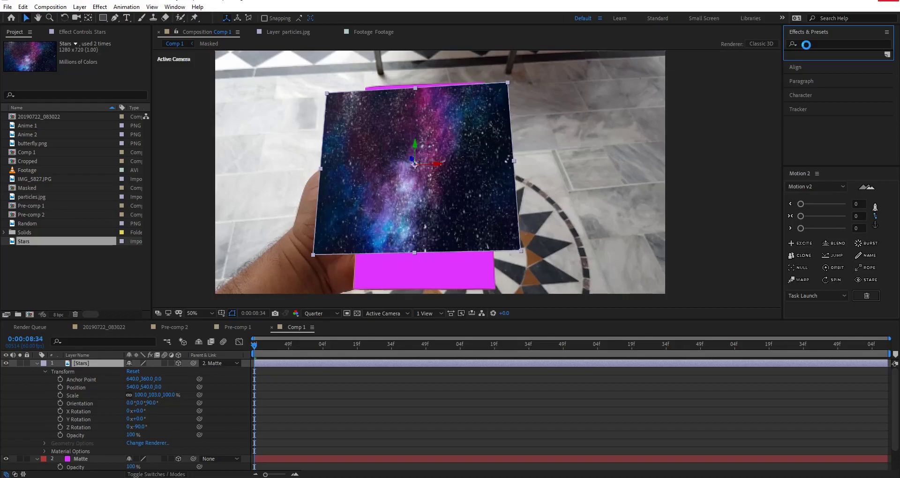
Step: Apply Motion Tile to the Stars layer with output width 340, output height 210 and mirrored edges
left_click(807, 44)
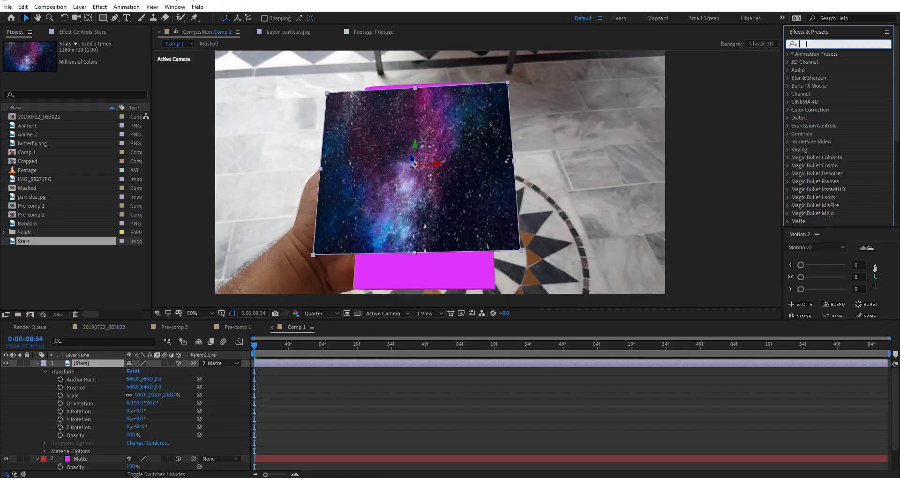
type("motion tile")
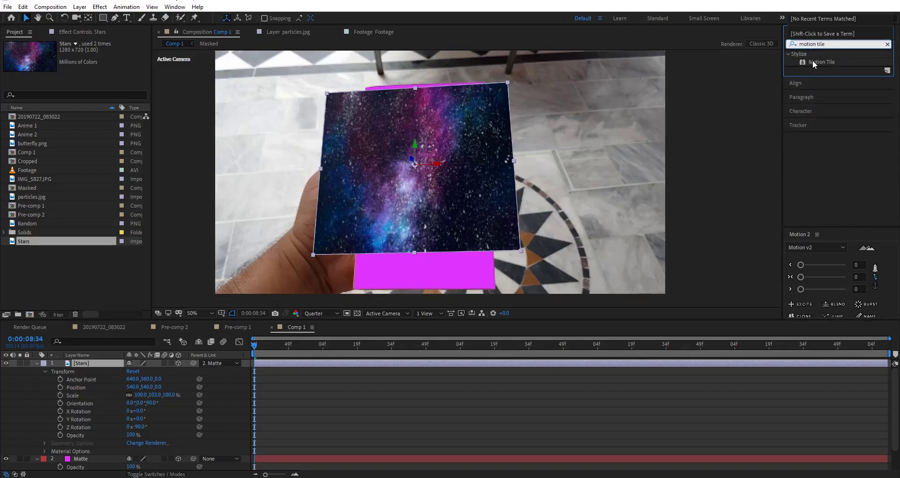
left_click_drag(814, 65, 84, 367)
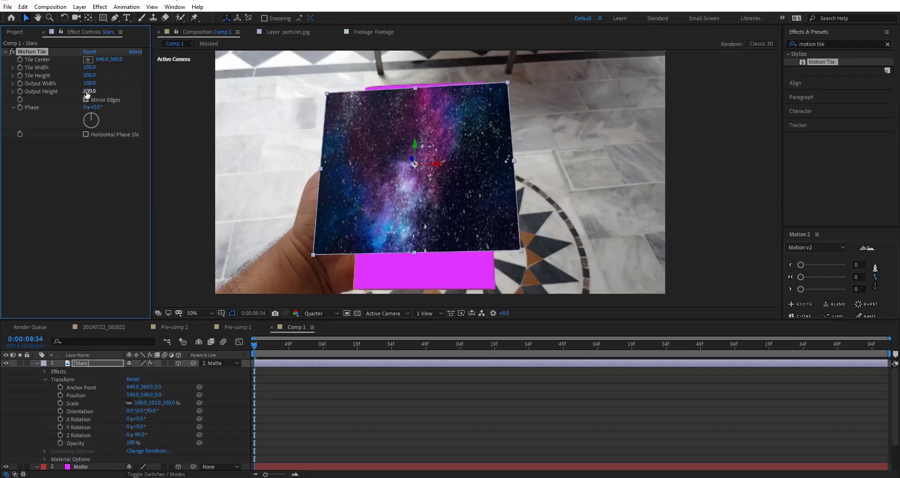
left_click_drag(89, 91, 98, 84)
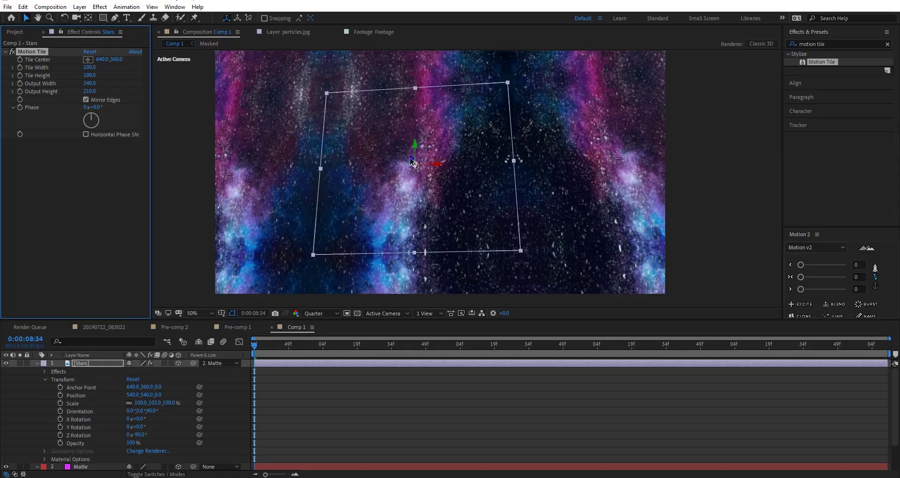
Step: Push the Stars layer back to Z position 3469.4 and enlarge its Motion Tile output, scrubbing to check its coverage around the matte
left_click_drag(413, 158, 528, 182)
left_click_drag(89, 83, 102, 96)
left_click(271, 345)
left_click_drag(274, 346, 317, 348)
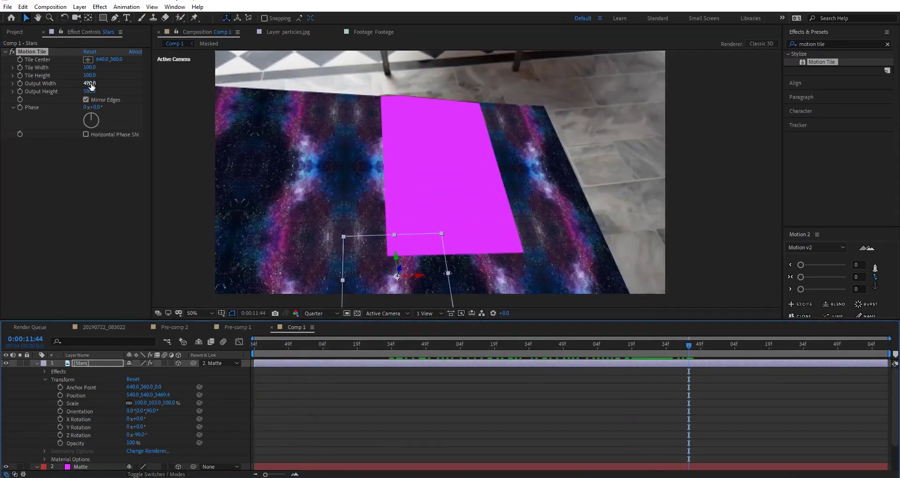
Step: Scale the Stars layer up to 181.9% and preview the starfield's coverage around the matte
left_click_drag(448, 272, 486, 271)
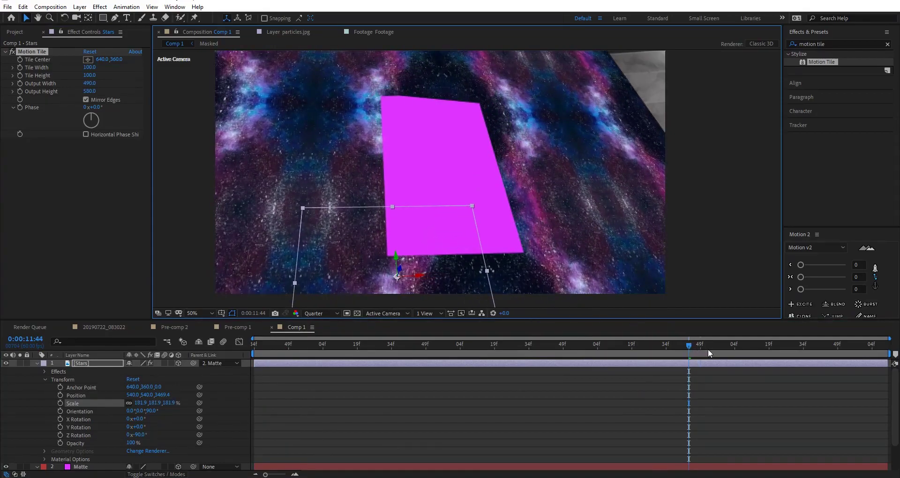
key("space")
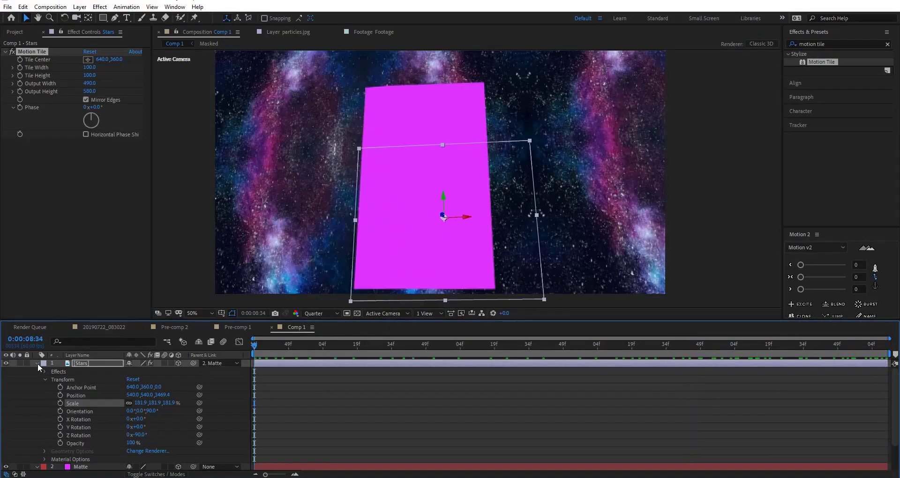
left_click(38, 364)
Step: Duplicate the Matte layer and place the copy directly above the Stars layer
left_click(89, 370)
key("ctrl+d")
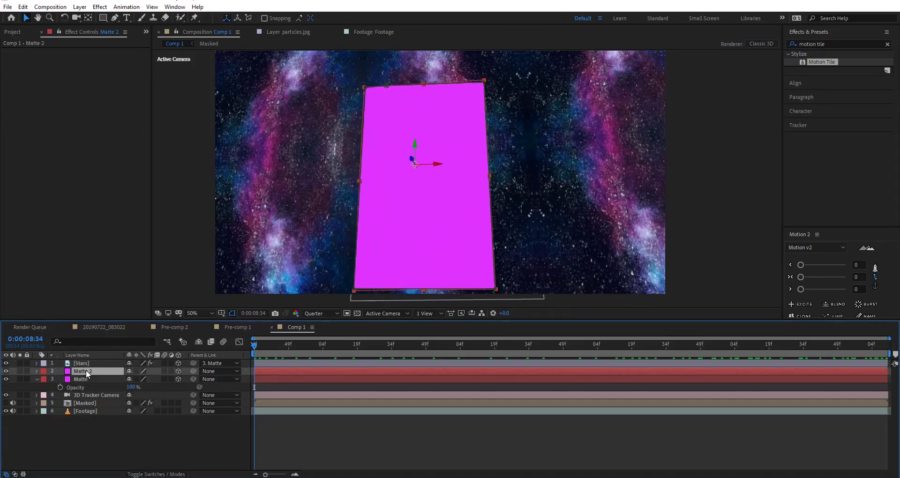
left_click_drag(84, 372, 82, 362)
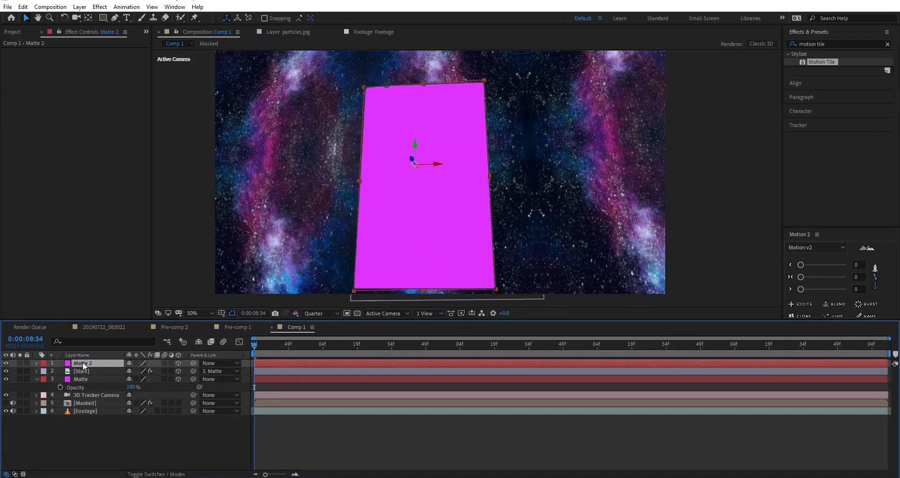
Step: Set the Stars layer's track matte to Alpha Matte "Matte 2" and hide the original Matte layer
left_click(80, 370)
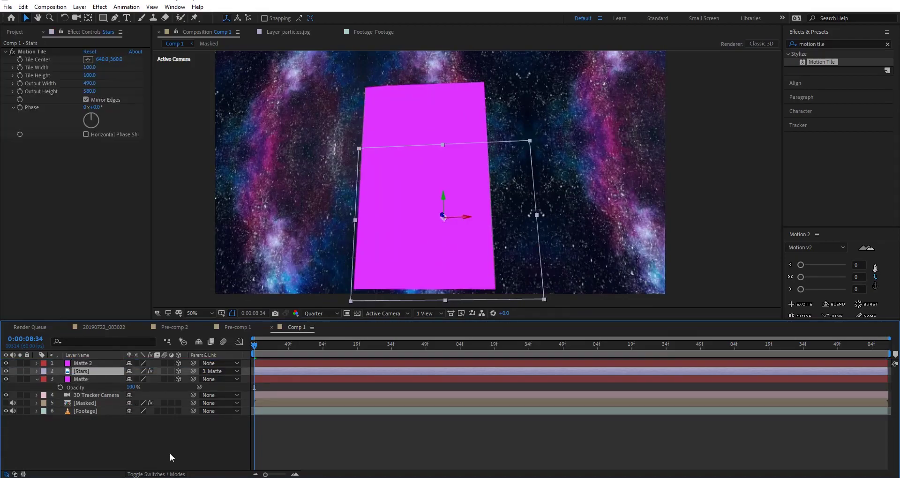
left_click(140, 474)
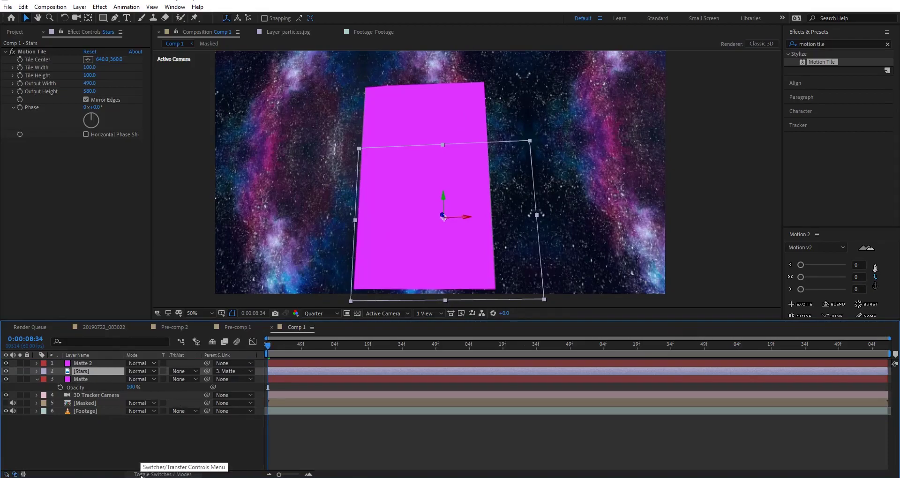
left_click(179, 371)
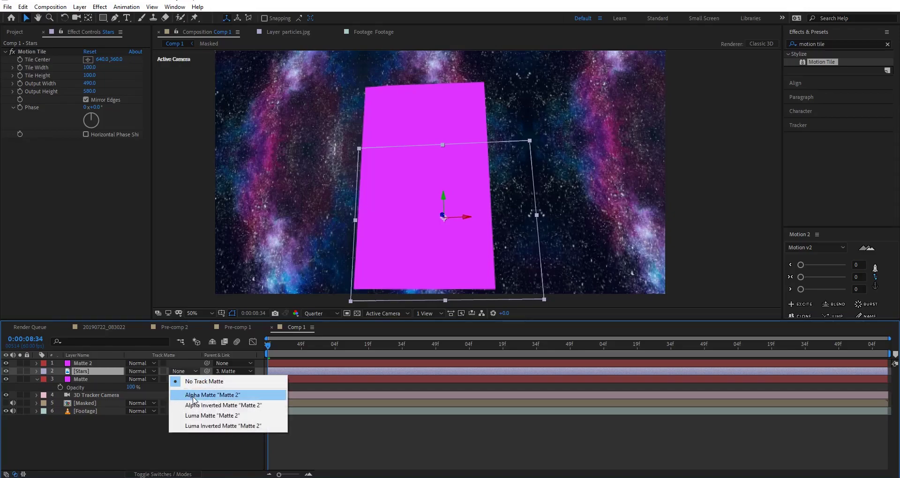
left_click(193, 396)
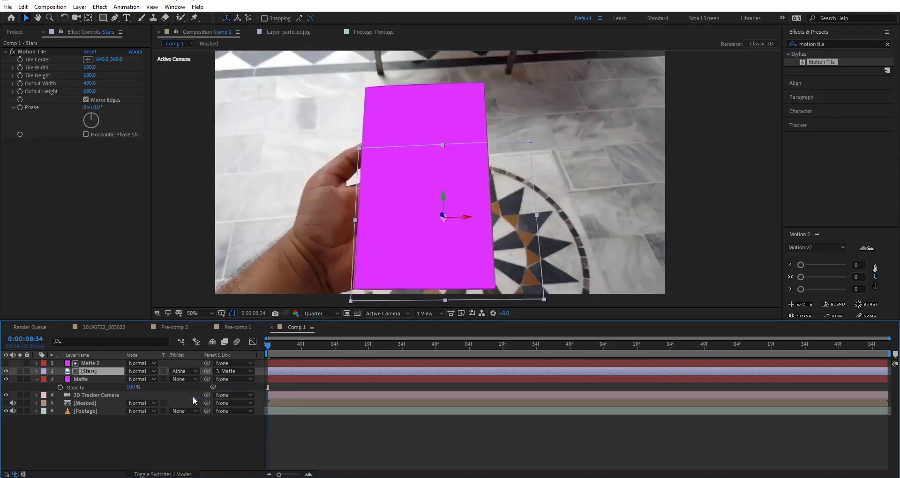
left_click(85, 379)
left_click(5, 380)
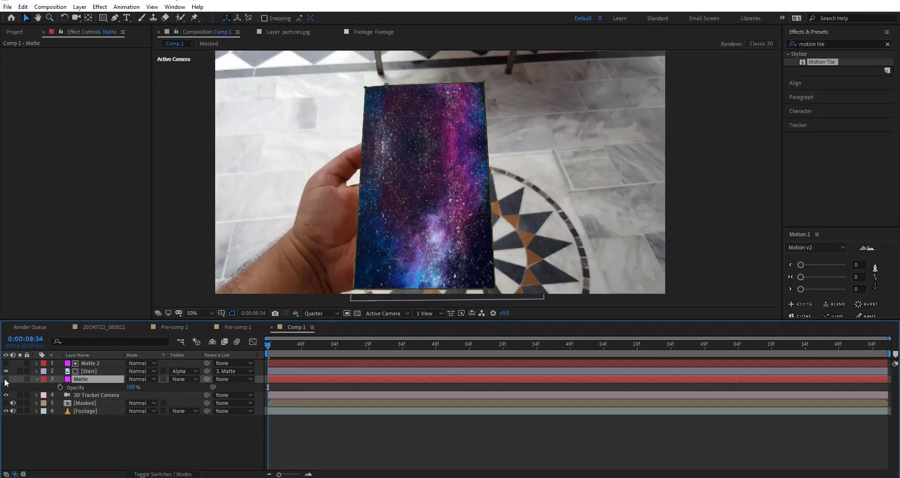
mouse_move(269, 345)
left_mouse_down()
mouse_move(514, 352)
mouse_move(852, 404)
mouse_move(446, 361)
mouse_move(268, 357)
left_mouse_up()
Step: Add the Anime 2 image as the topmost layer of Comp 1, make it 3D and parent it to Matte
left_click(15, 31)
left_click(31, 134)
left_click_drag(26, 133, 78, 361)
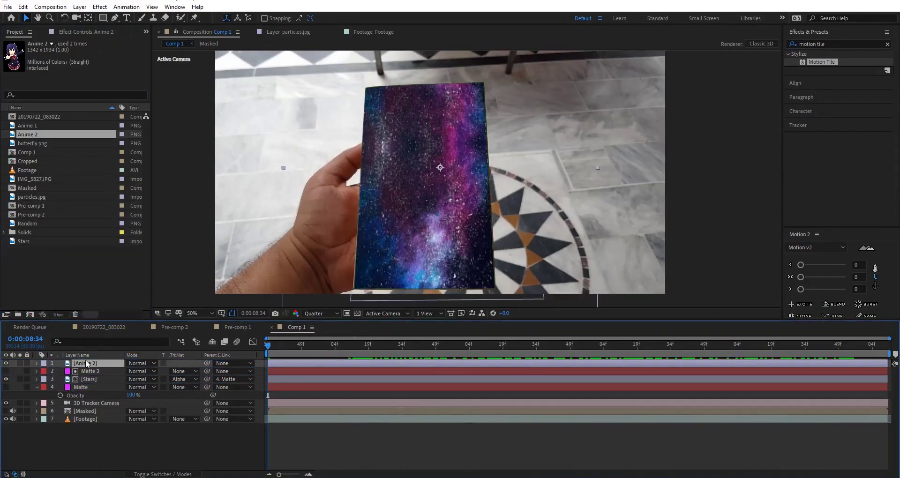
left_click(165, 473)
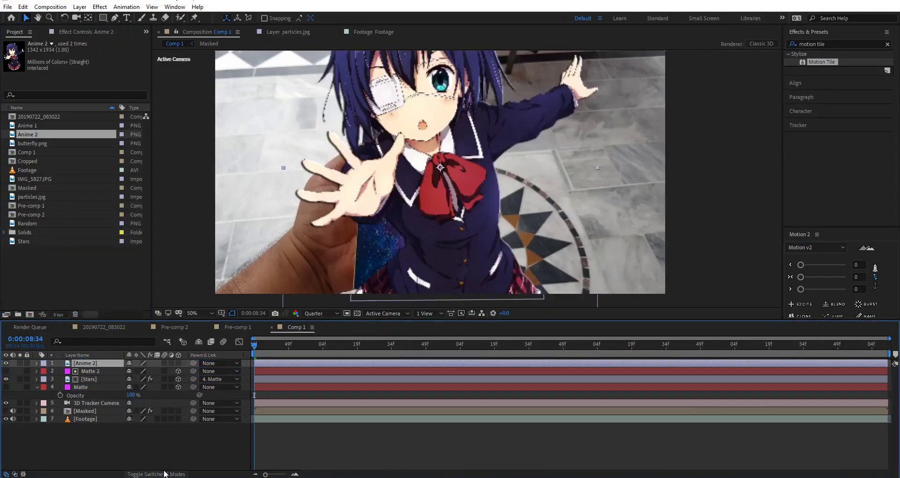
left_click(179, 363)
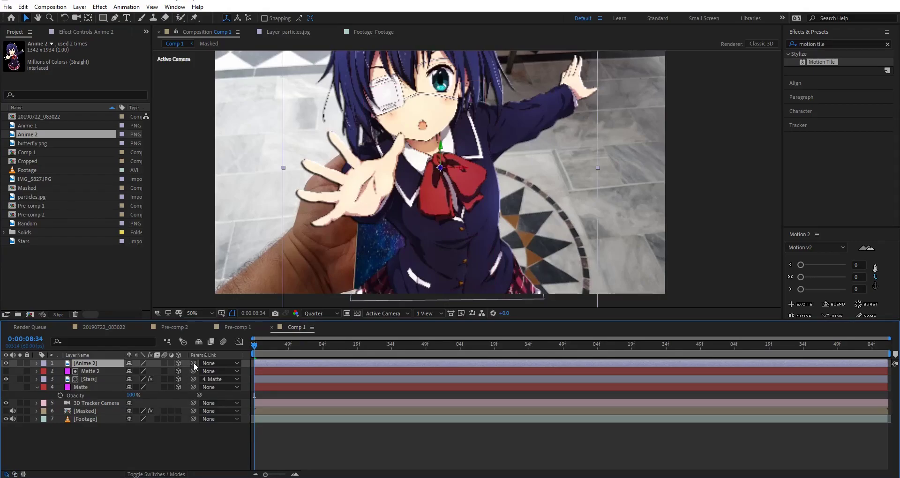
left_click_drag(193, 363, 84, 386)
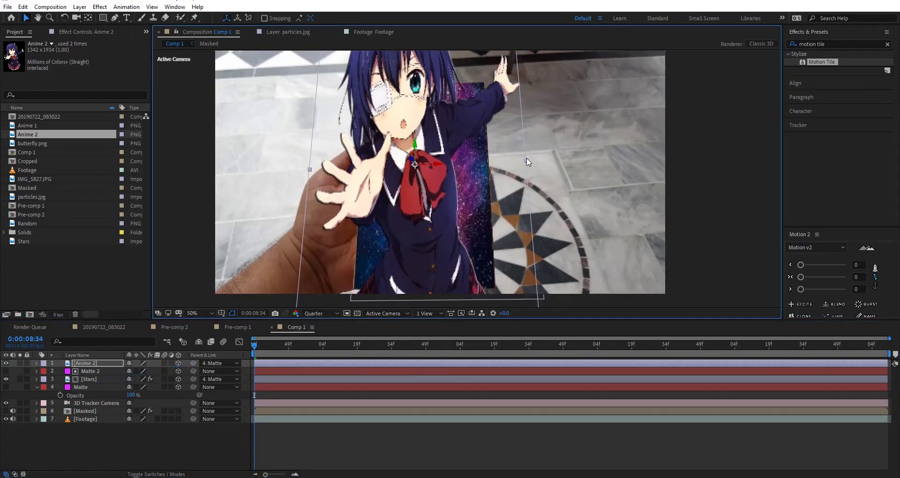
Step: Scale the Anime 2 character down to fit the book cover and place it slightly above the cover's middle
left_click_drag(531, 160, 524, 163)
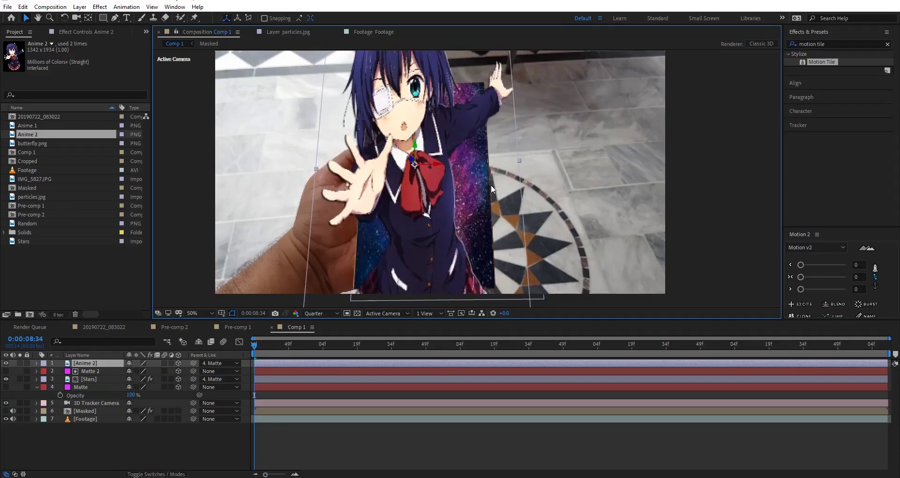
key("comma")
left_click_drag(505, 304, 496, 249)
left_click_drag(444, 175, 485, 209)
scroll(486, 195, "up", 2)
left_click_drag(494, 301, 475, 257)
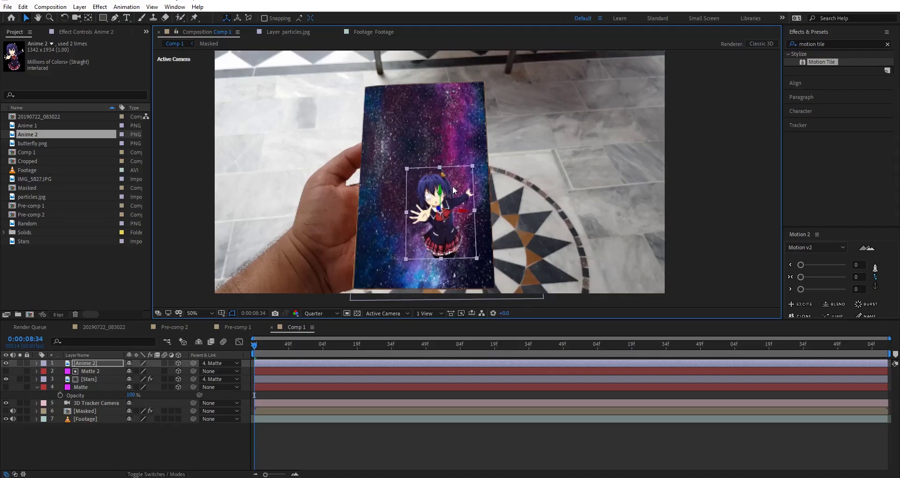
left_click_drag(441, 190, 437, 85)
left_click_drag(453, 157, 431, 159)
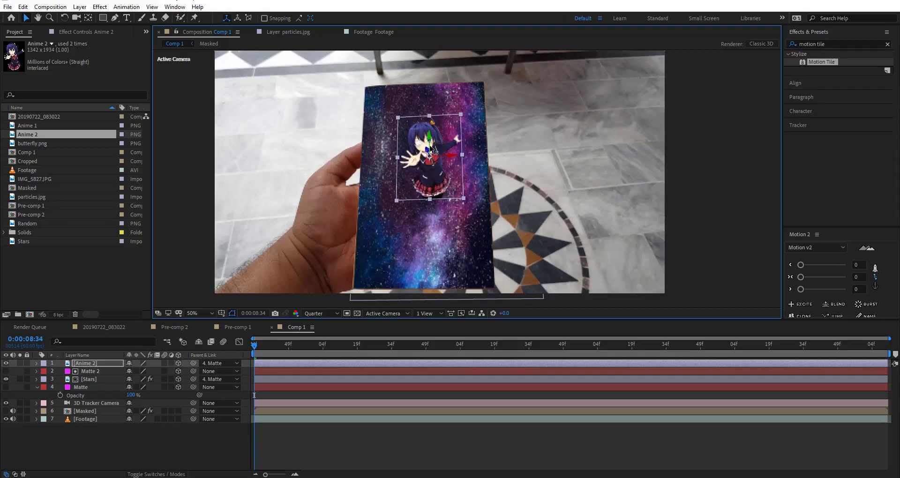
Step: Set the Anime 2 layer's blending mode to Screen and fine-tune its position while scrubbing through the shot
left_click(150, 474)
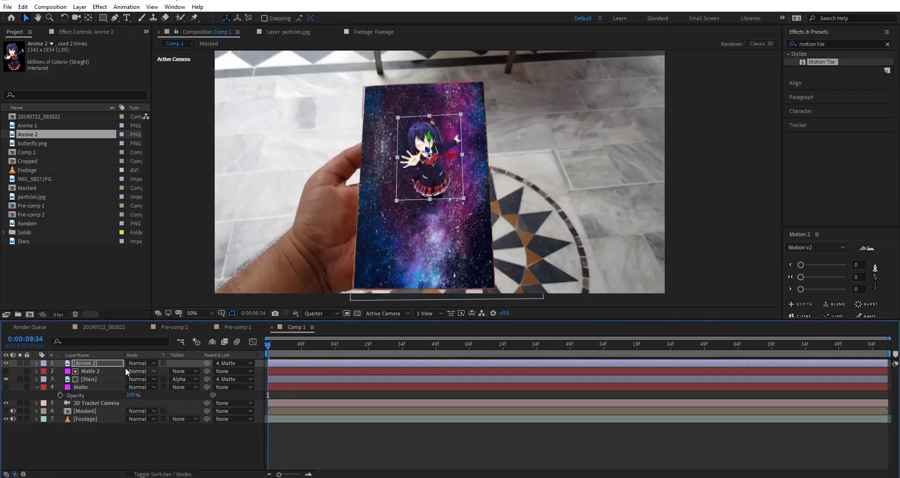
left_click(140, 363)
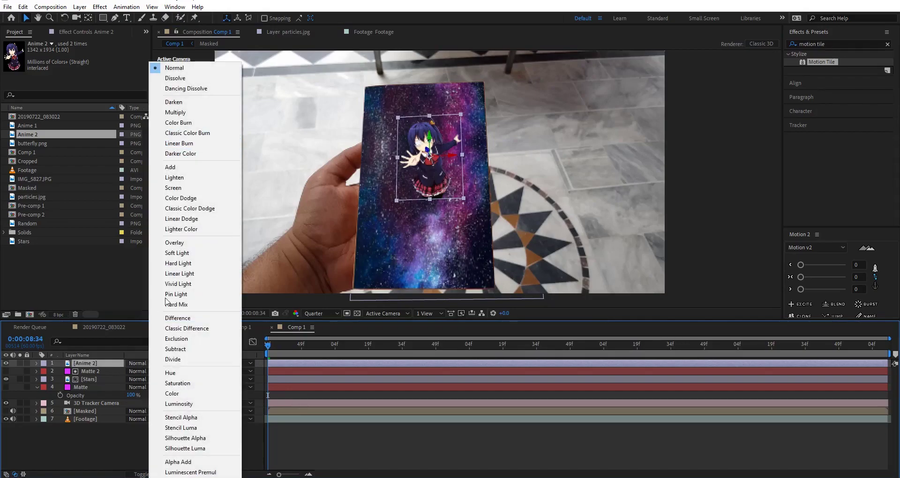
left_click(174, 188)
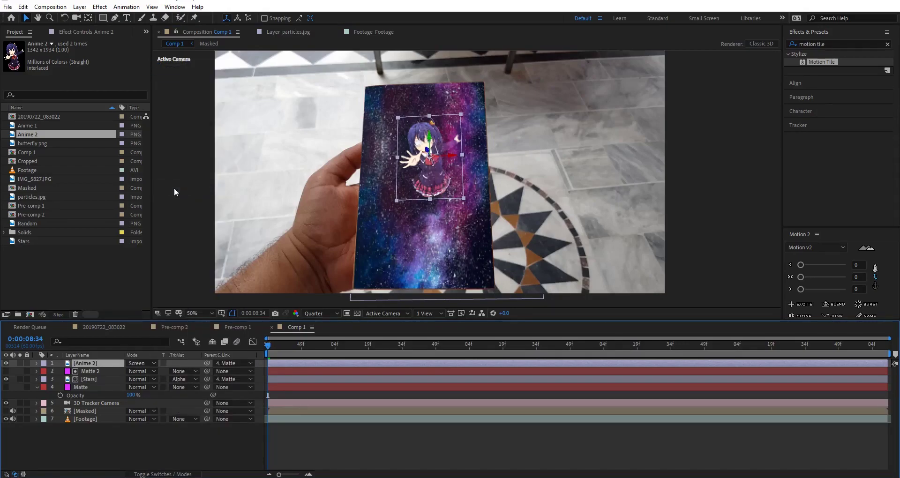
left_click_drag(293, 345, 453, 347)
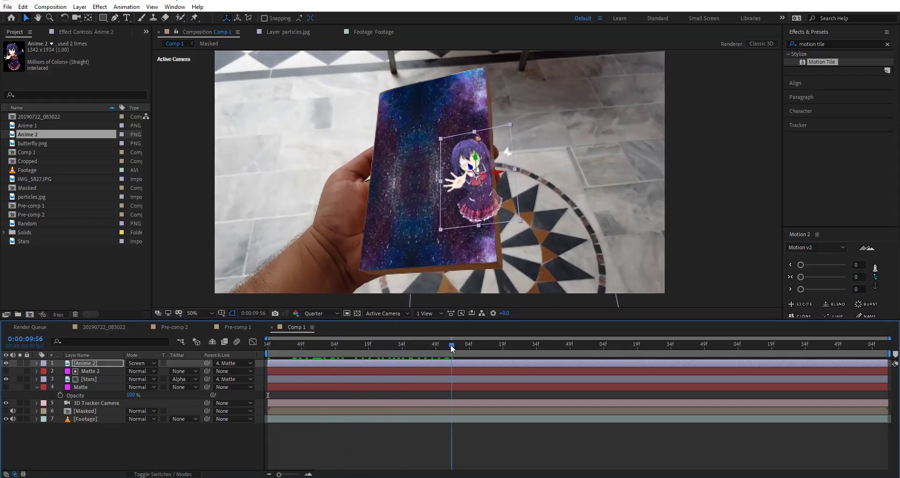
left_click_drag(471, 172, 464, 160)
left_click_drag(440, 346, 552, 347)
left_click(423, 345)
Step: Duplicate Matte above Anime 2, use the copy as its alpha matte, and scrub to check the clipping
left_click(84, 387)
key("ctrl+d")
left_click_drag(86, 389, 87, 364)
left_click(89, 372)
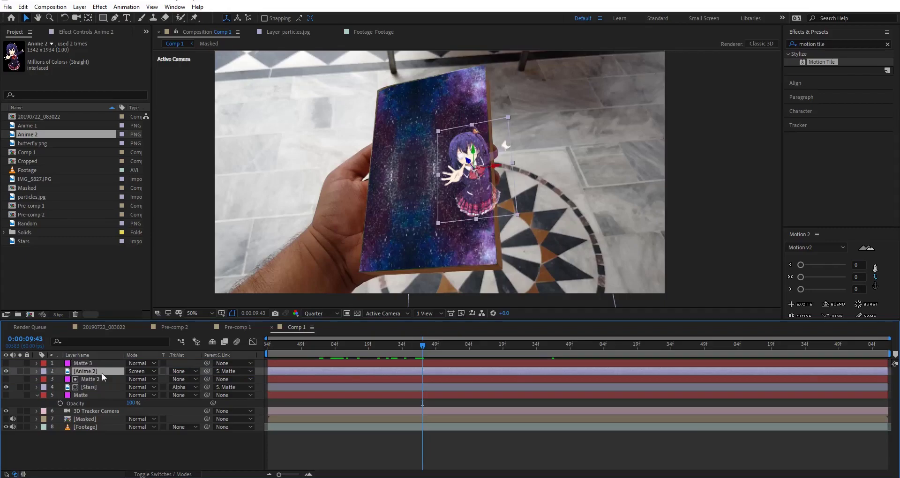
left_click(177, 372)
left_click(185, 394)
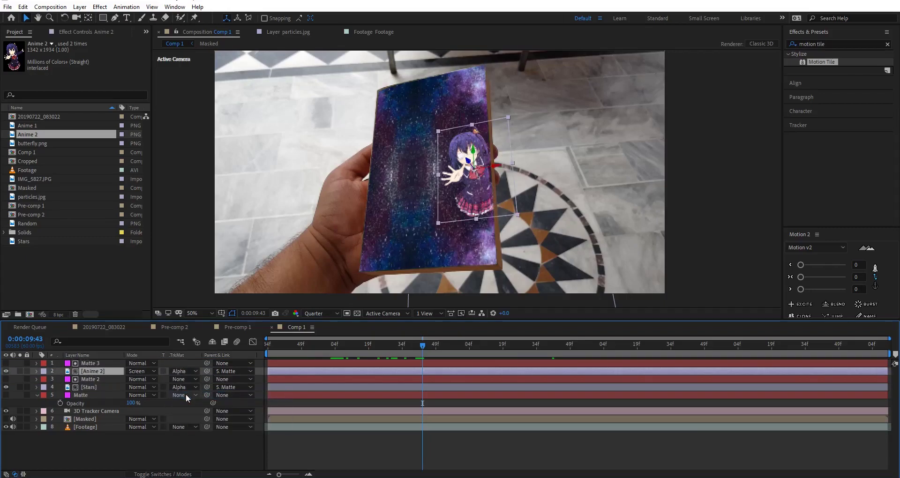
left_click(198, 436)
left_click_drag(424, 349, 574, 347)
Step: Add butterfly.png on top as a 3D layer parented to Matte, scaled down beside the anime character's outstretched arm
left_click_drag(103, 142, 92, 362)
left_click_drag(193, 363, 81, 403)
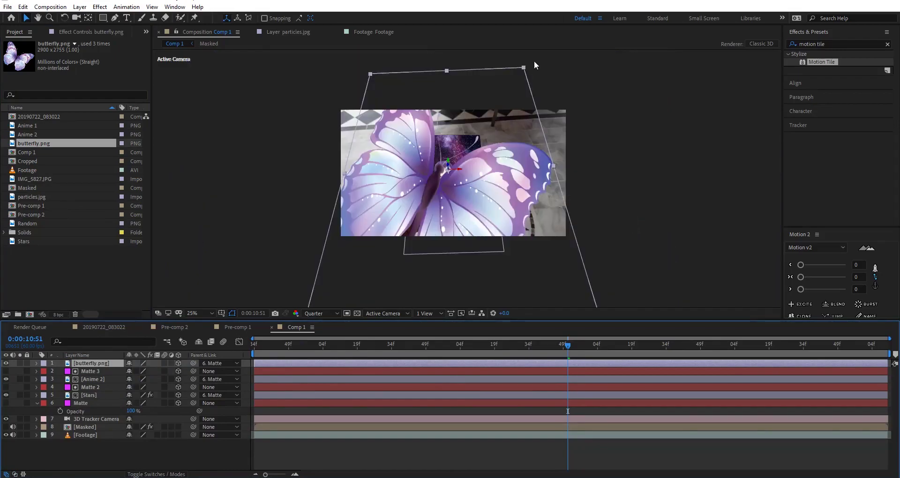
left_click_drag(454, 139, 480, 173)
Step: Apply Hue/Saturation to the butterfly layer and set its Master Hue to 315°
left_click(104, 364)
left_click(814, 44)
type("hue")
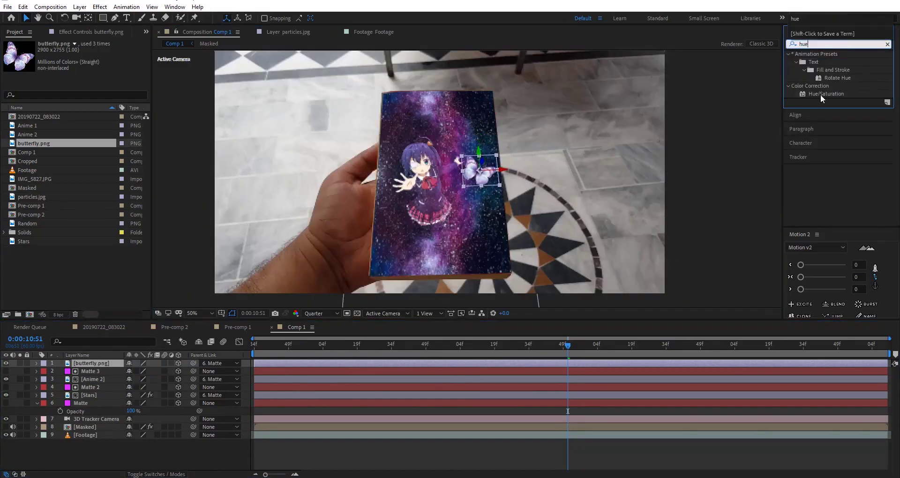
double_click(821, 94)
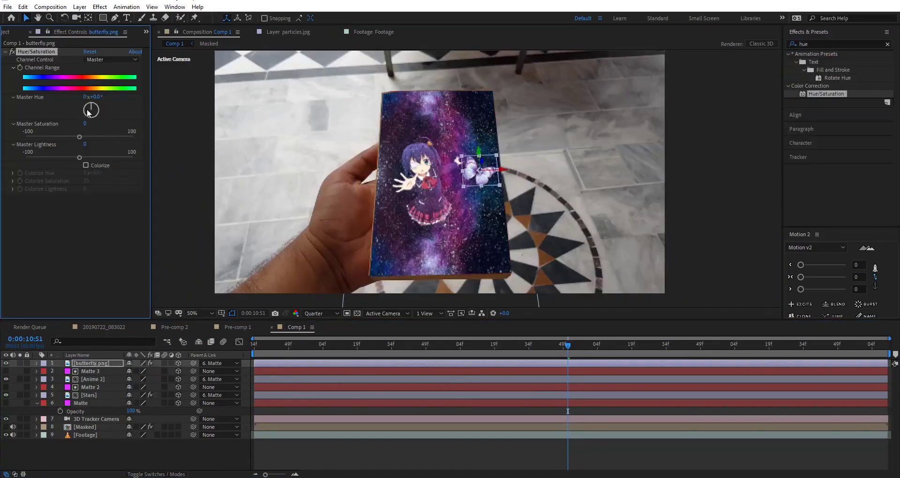
left_click(106, 364)
left_click(107, 364)
Step: Duplicate Matte above the butterfly layer and use the copy as the butterfly's alpha matte
left_click(85, 403)
key("ctrl+d")
left_click_drag(86, 404, 90, 360)
left_click(149, 475)
left_click(186, 371)
left_click(194, 396)
left_click_drag(575, 346, 541, 364)
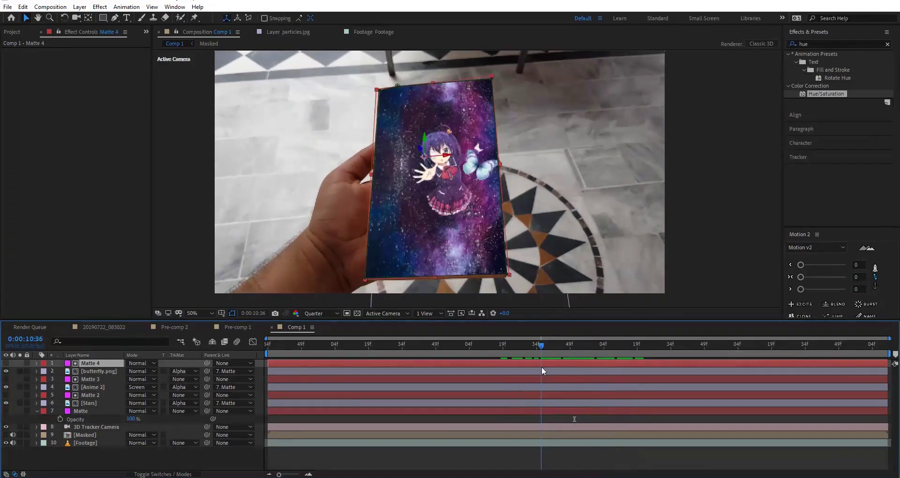
Step: Duplicate the butterfly, shrink it and place it on the character's other side with X rotation 10° and Z rotation -42°
left_click(91, 370)
key("ctrl+d")
left_click_drag(482, 158, 503, 309)
left_click_drag(492, 190, 412, 201)
left_click(114, 364)
key("r")
left_click_drag(142, 379, 123, 401)
left_click_drag(142, 379, 140, 396)
left_click(413, 191)
Step: Shift the smaller butterfly's Master Hue to a pink tone and scrub to check it on the cover
left_click(115, 364)
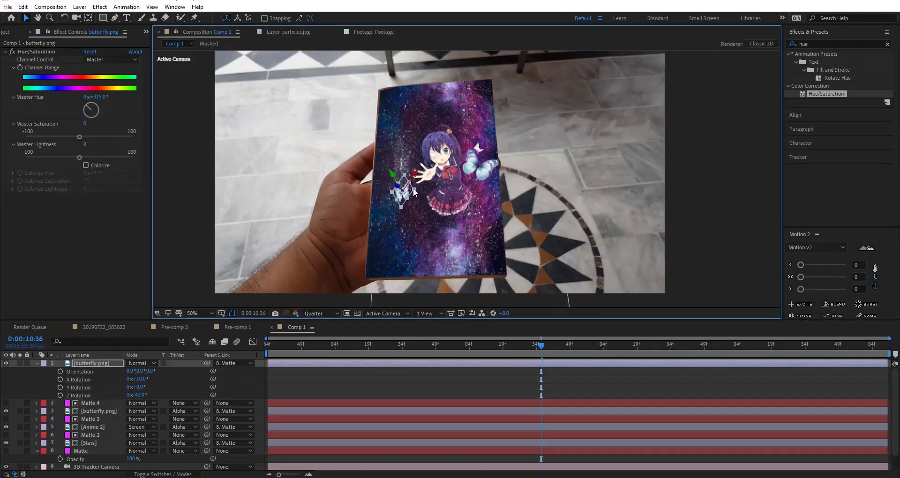
left_click_drag(93, 97, 154, 146)
left_click(184, 169)
left_click_drag(417, 346, 662, 362)
Step: Duplicate Matte above the smaller butterfly and set the copy as that butterfly's alpha matte
left_click(86, 451)
key("ctrl+d")
left_click_drag(87, 450, 93, 361)
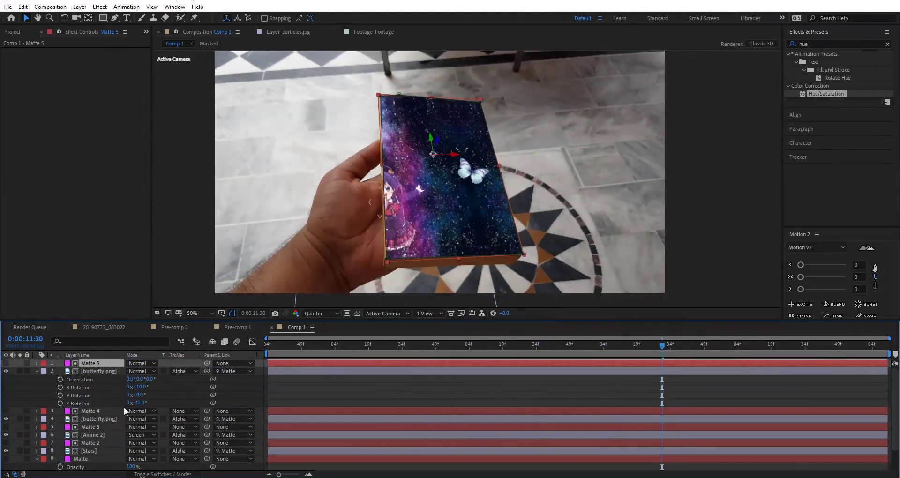
left_click(182, 371)
left_click(192, 395)
left_click_drag(600, 347, 550, 357)
Step: Add the Anime 1 image above all other layers in Comp 1 and adjust the preview resolution for masking
left_click(13, 32)
left_click_drag(28, 125, 89, 360)
left_click(321, 313)
left_click(187, 197)
Step: Draw a closed Pen tool mask around the figure in the Anime 1 layer
left_click(115, 18)
left_click(87, 364)
left_click(350, 284)
left_click_drag(365, 228, 377, 226)
left_click_drag(389, 76, 353, 137)
left_click_drag(439, 124, 462, 134)
left_click_drag(478, 189, 478, 204)
left_click(463, 243)
left_click_drag(473, 286, 407, 160)
left_click(440, 204)
left_click(445, 221)
left_click(247, 220)
left_click(27, 18)
Step: Soften the edge of the Anime 1 mask with Mask Feather
left_click(101, 363)
key("f")
left_click_drag(139, 379, 94, 469)
Step: Make the Anime 1 layer 3D and parent it to the Matte layer
scroll(215, 258, "down", 2)
left_click(163, 475)
left_click(179, 363)
left_click_drag(194, 363, 94, 468)
scroll(114, 428, "down", 1)
scroll(114, 429, "up", 1)
left_click(37, 363)
left_click_drag(193, 364, 80, 435)
Step: Hide the mask outlines, then scale Anime 1 down and place it at the lower edge of the book cover
scroll(291, 235, "up", 2)
left_click(232, 313)
left_click(199, 313)
left_click(197, 145)
left_click_drag(518, 74, 507, 111)
left_click_drag(450, 163, 453, 169)
left_click_drag(506, 164, 456, 237)
Step: Duplicate Matte above Anime 1 and use the copy as the Anime 1 layer's alpha matte
left_click(84, 434)
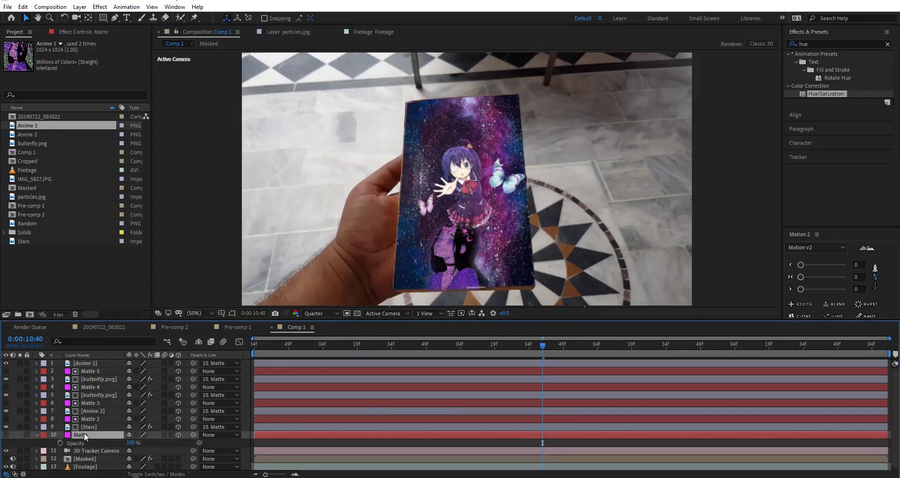
key("ctrl+d")
left_click_drag(83, 434, 89, 361)
key("F4")
left_click(184, 371)
left_click(202, 396)
Step: Move the Anime 2 character higher on the cover and scrub through the shot to check the arrangement
left_click(88, 421)
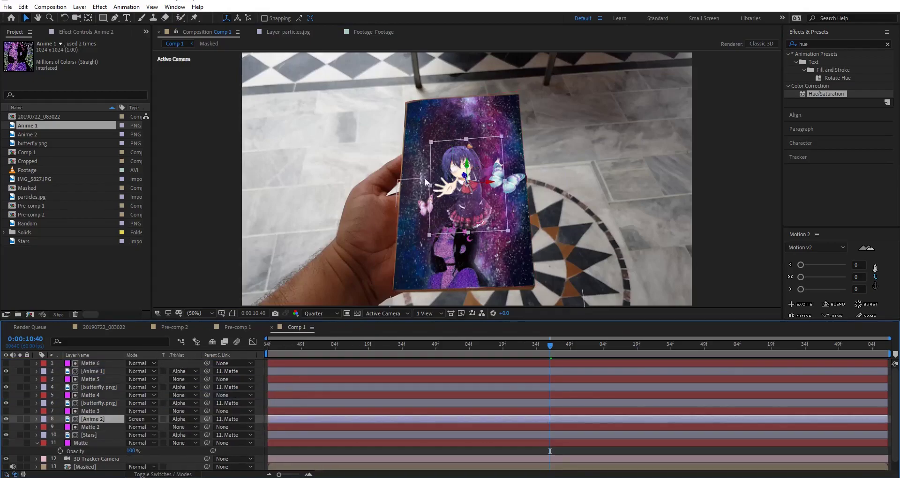
left_click_drag(467, 167, 466, 143)
left_click_drag(460, 345, 791, 371)
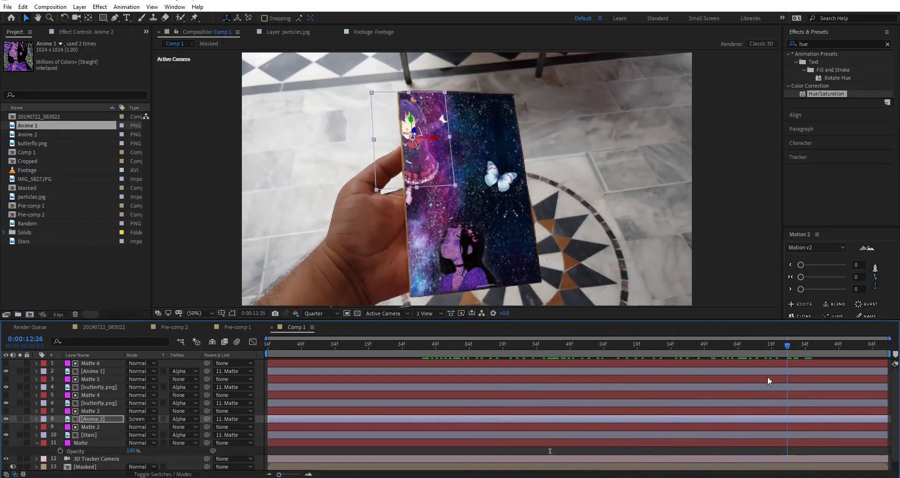
Step: Add particles.jpg as the topmost layer of Comp 1 and apply the Tint effect to it
left_click_drag(33, 197, 80, 362)
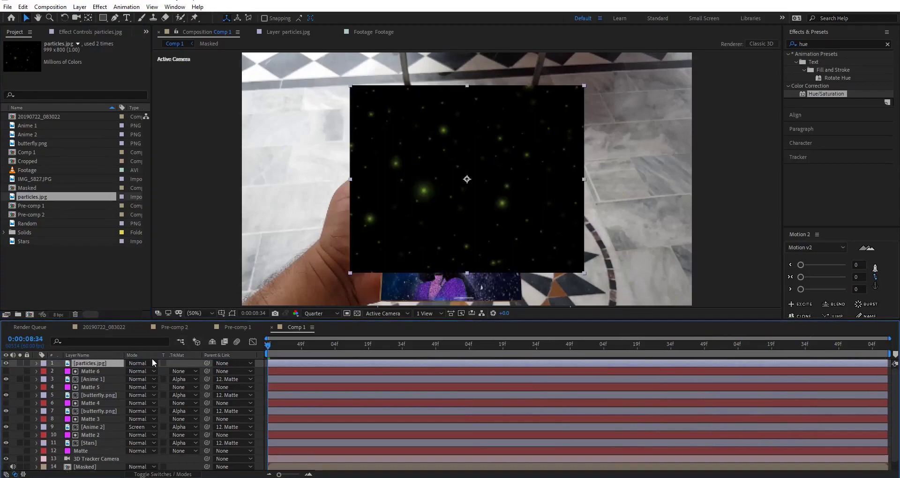
left_click(821, 44)
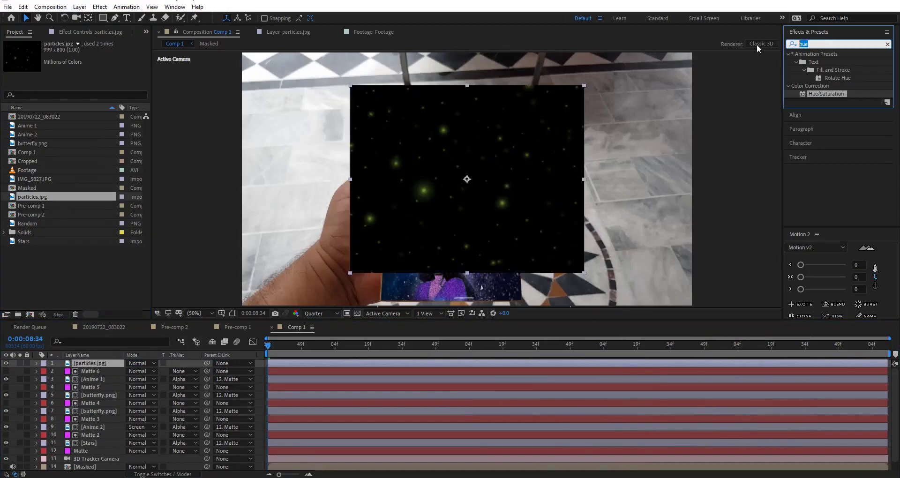
type("tint")
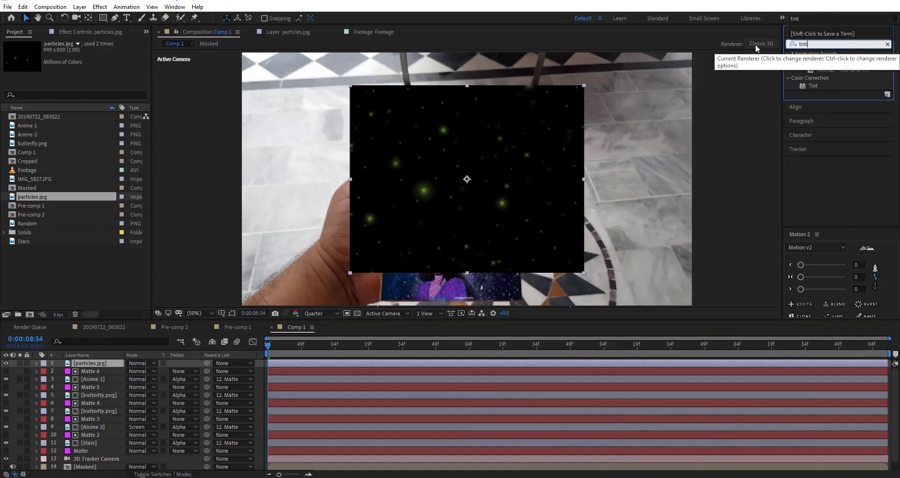
left_click_drag(813, 86, 113, 365)
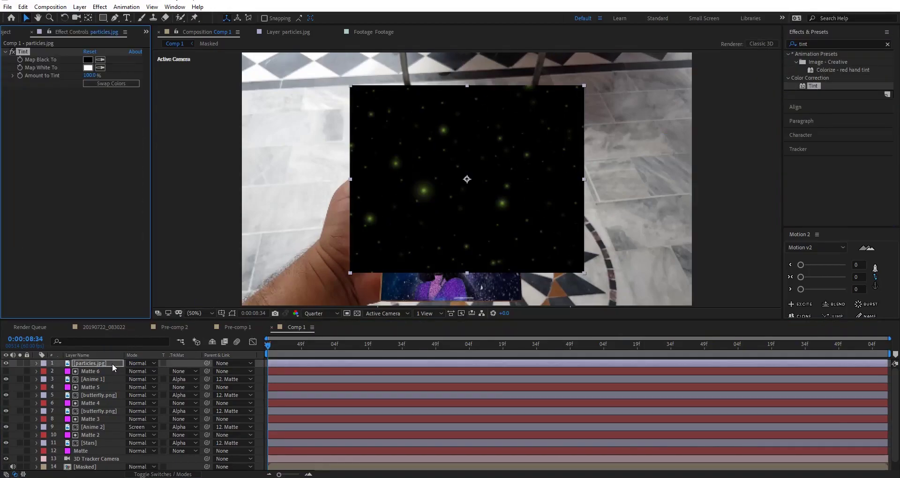
Step: Set particles.jpg to Screen blending and apply Motion Tile with Output Width 1090, Output Height 1320 and mirrored edges
left_click(148, 364)
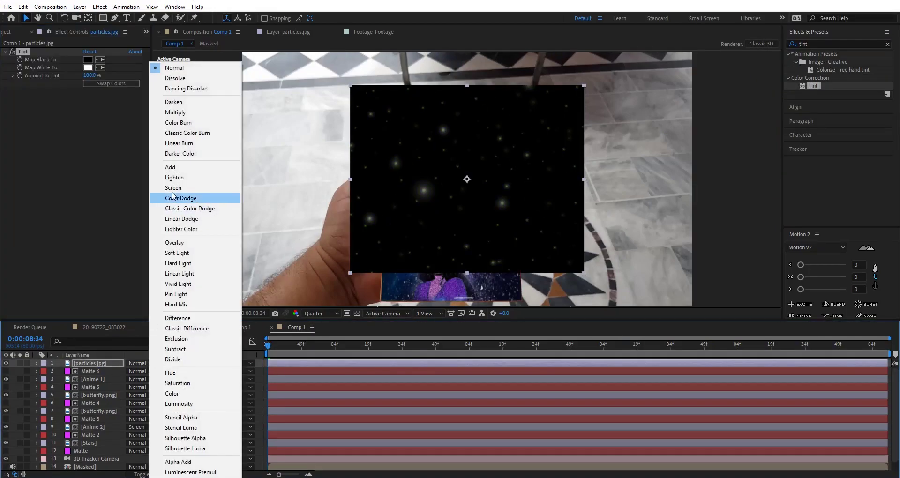
left_click(170, 187)
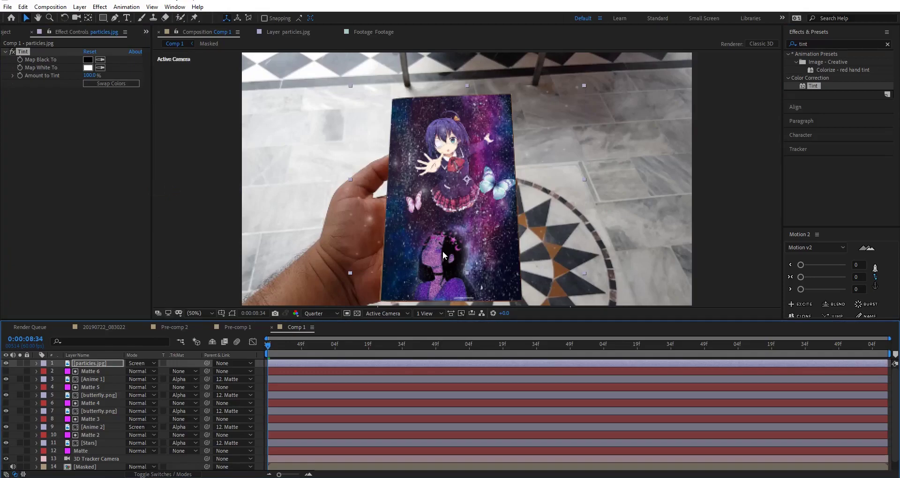
left_click(811, 44)
type("motion")
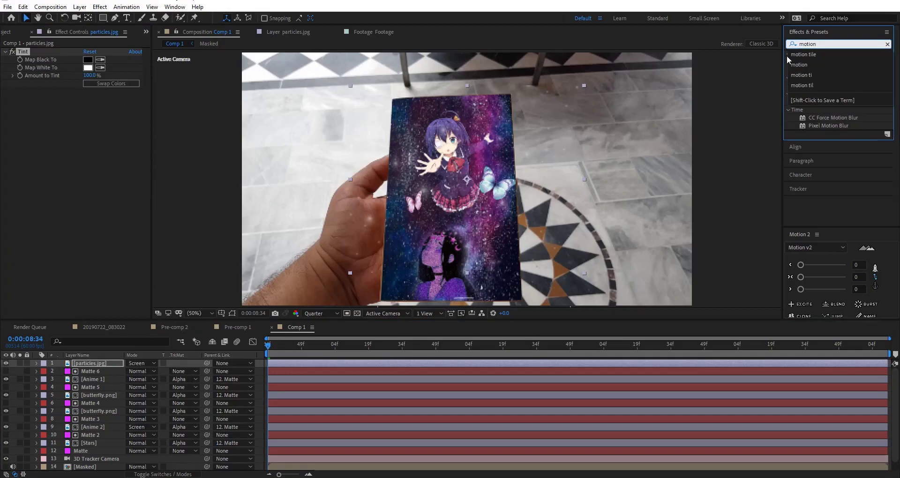
left_click(798, 54)
left_click_drag(818, 62, 421, 265)
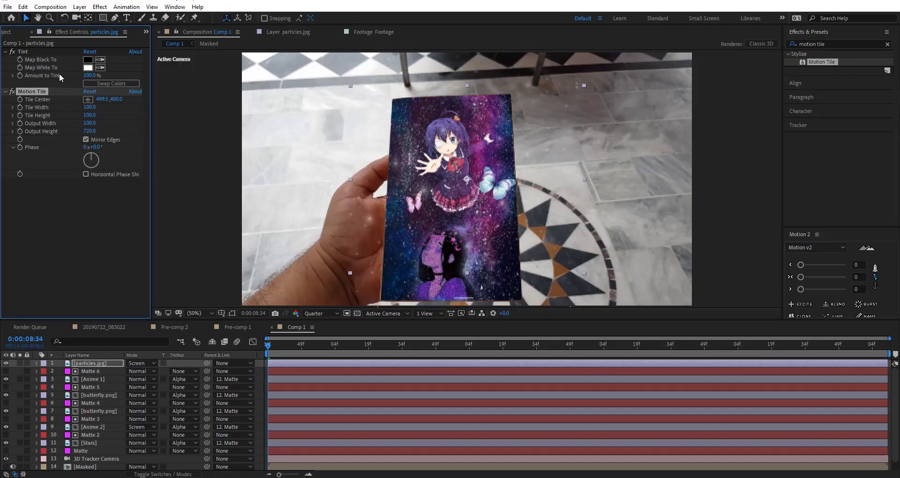
left_click_drag(86, 123, 108, 125)
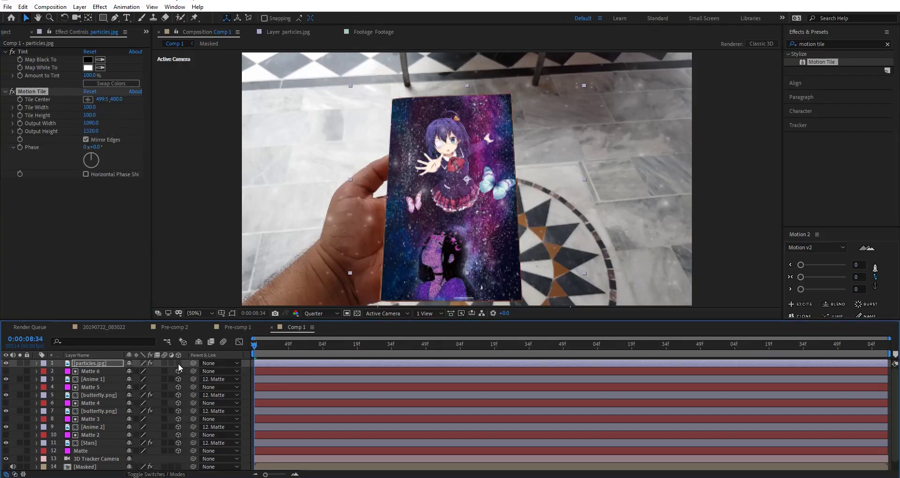
Step: Make particles.jpg a 3D layer parented to Matte, resize it over the book cover and push it back in depth to about Z 1389
left_click(178, 363)
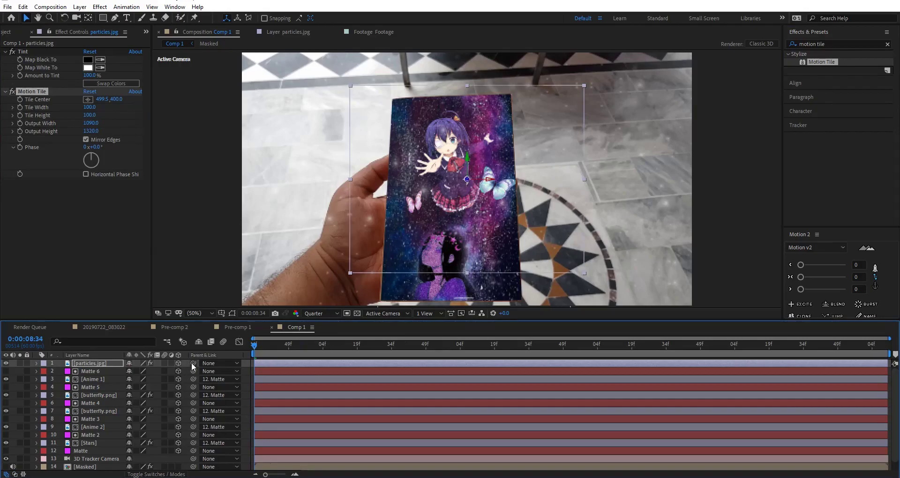
left_click_drag(113, 426, 82, 451)
left_click_drag(526, 270, 529, 259)
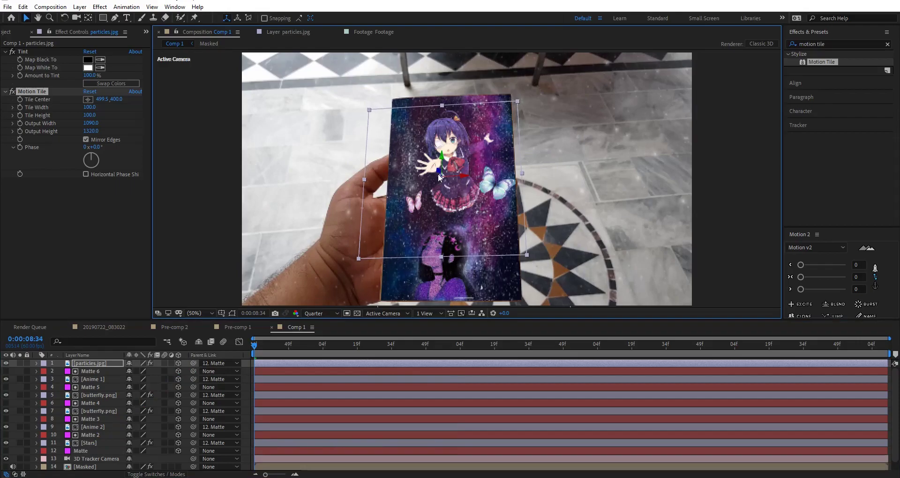
left_click_drag(441, 175, 781, 254)
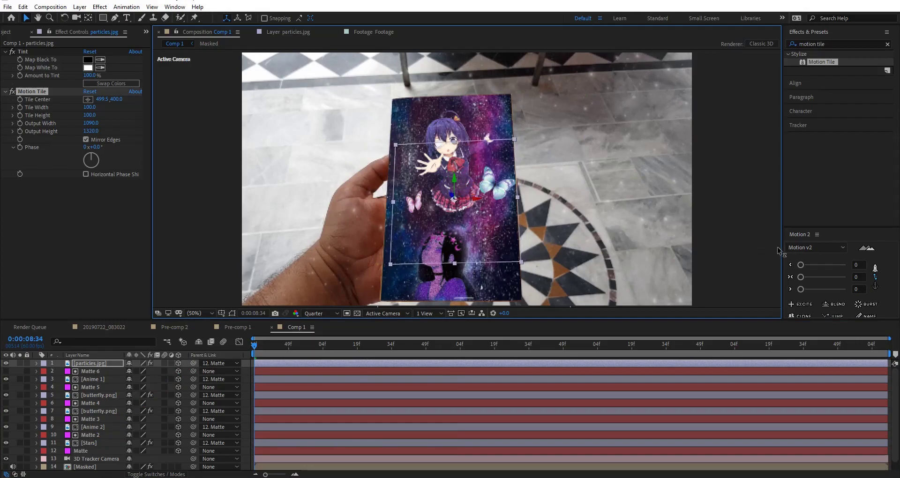
left_click_drag(451, 195, 561, 210)
Step: Animate the particles' Position vertically, with a keyframe at Y 4042 at the shot's start and a much lower Y value at its end
left_click(96, 364)
key("p")
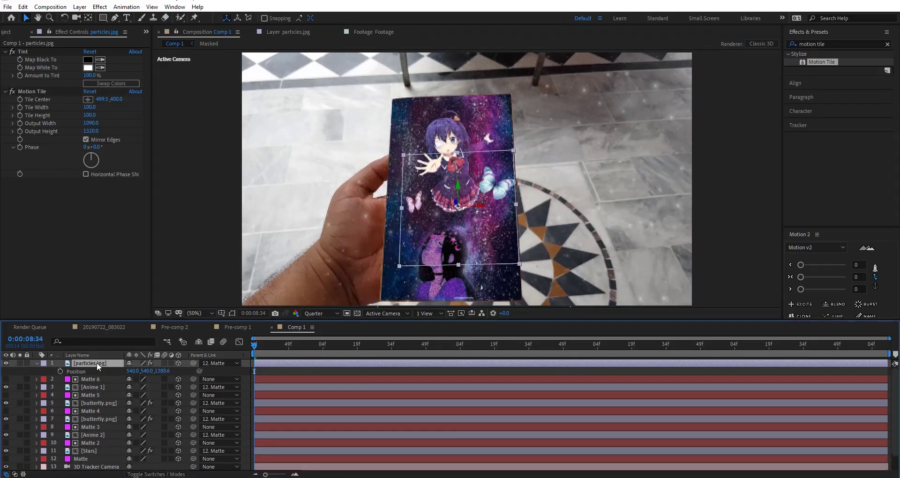
left_click_drag(132, 371, 307, 372)
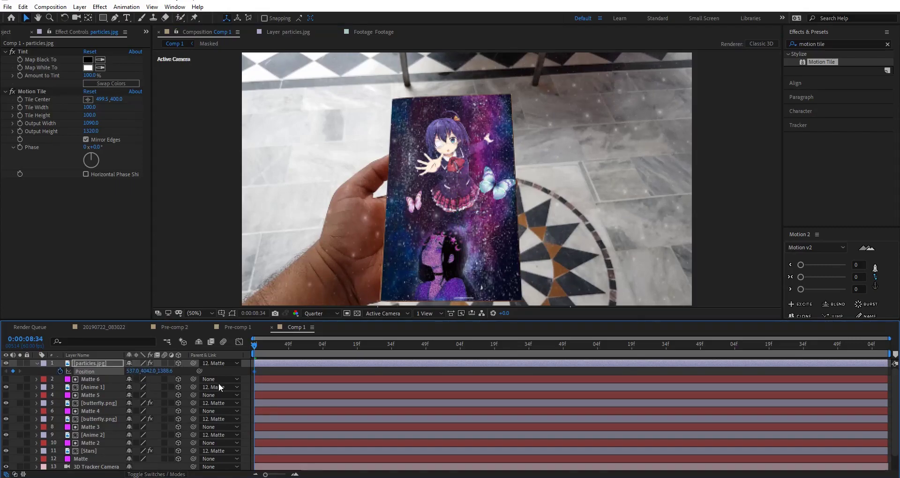
left_click_drag(782, 345, 886, 346)
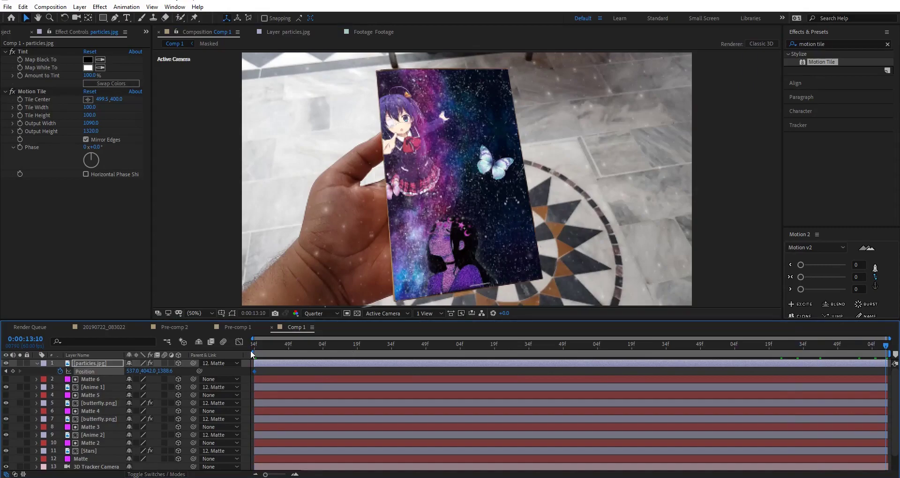
left_click_drag(153, 371, 4, 392)
left_click_drag(267, 346, 452, 340)
key("p")
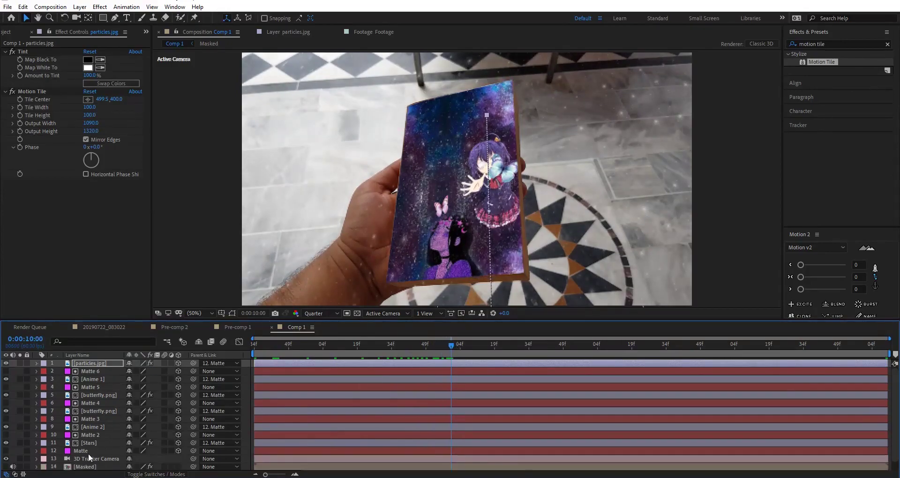
Step: Duplicate Matte above particles.jpg and use the copy as the particles layer's alpha matte
left_click(89, 451)
key("ctrl+d")
left_click_drag(88, 451, 90, 360)
key("F4")
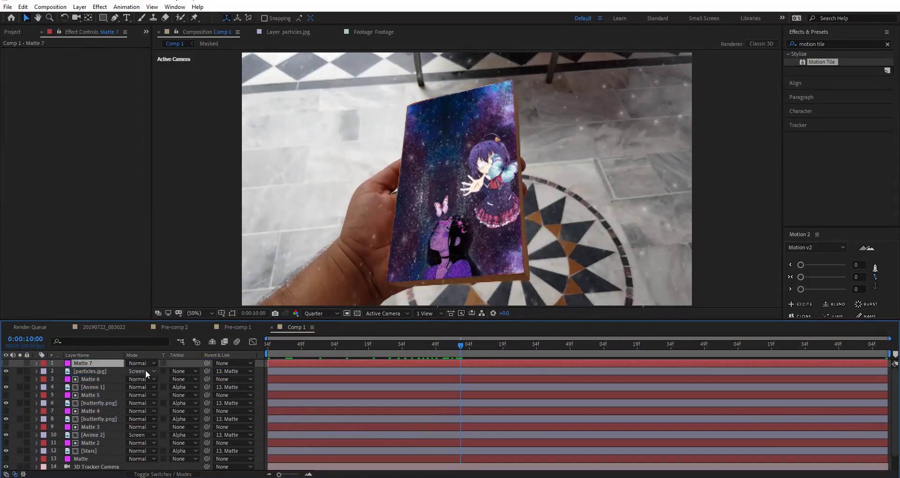
left_click(178, 372)
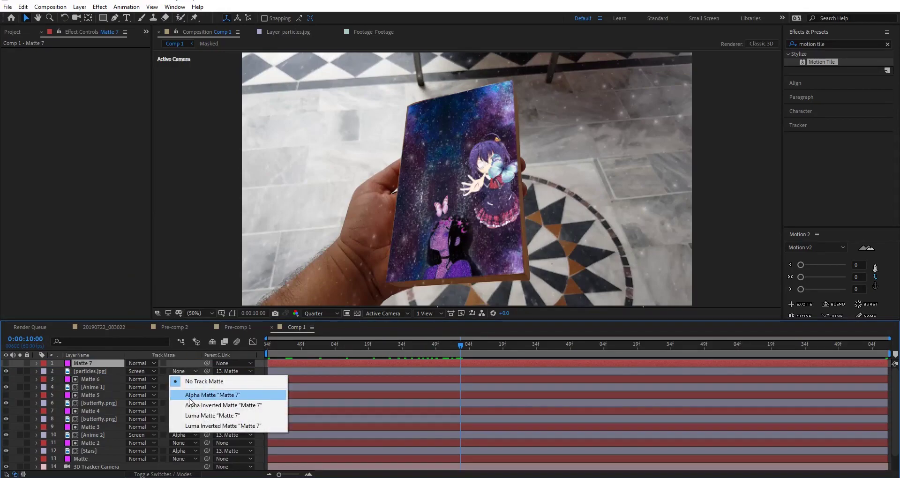
left_click(189, 397)
Step: Deselect the layers and scrub through the shot to check the particles within the book cover
left_click_drag(466, 348, 237, 418)
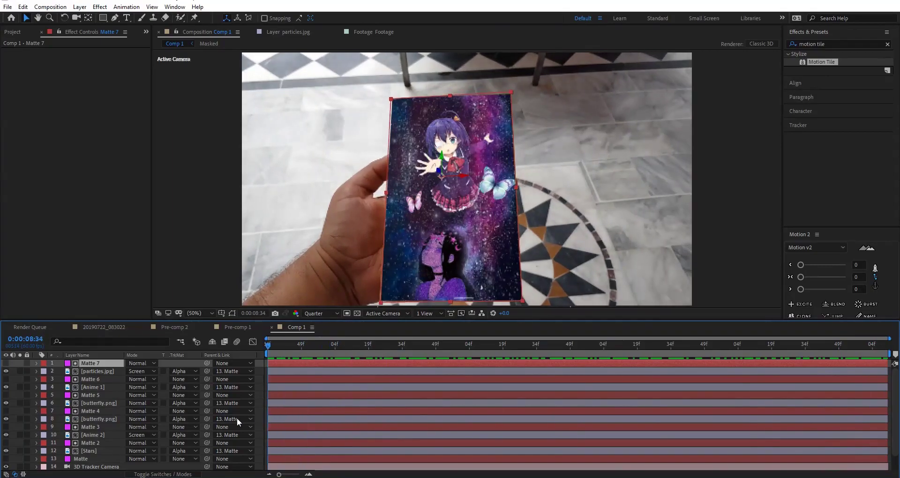
left_click(210, 203)
scroll(210, 207, "down", 2)
scroll(210, 208, "up", 2)
left_click_drag(277, 343, 423, 406)
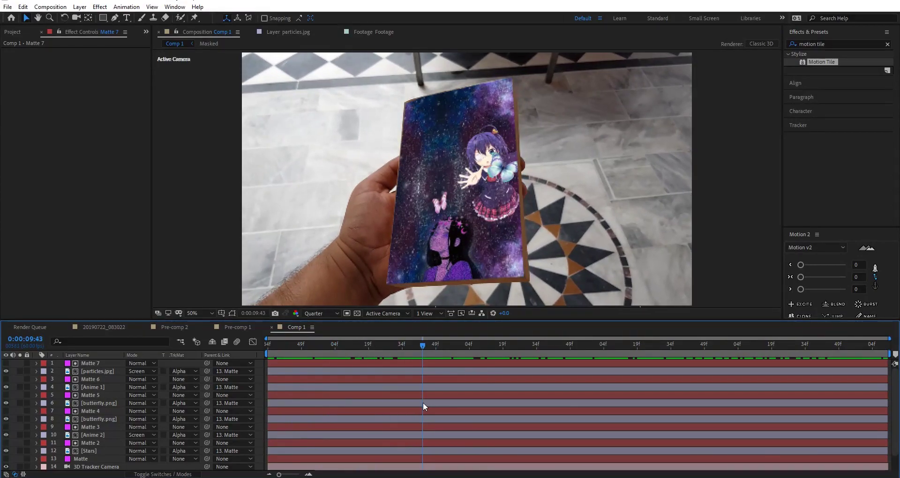